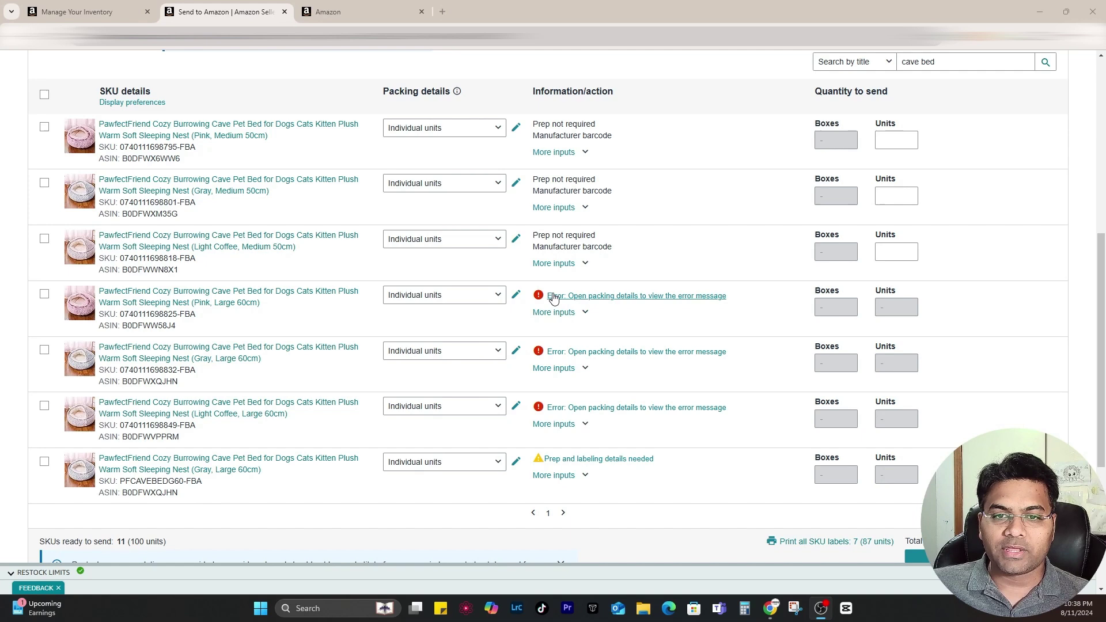
- Open the Pink, Large 60cm row's packing error saying manufacturer barcodes aren't eligible
click(557, 296)
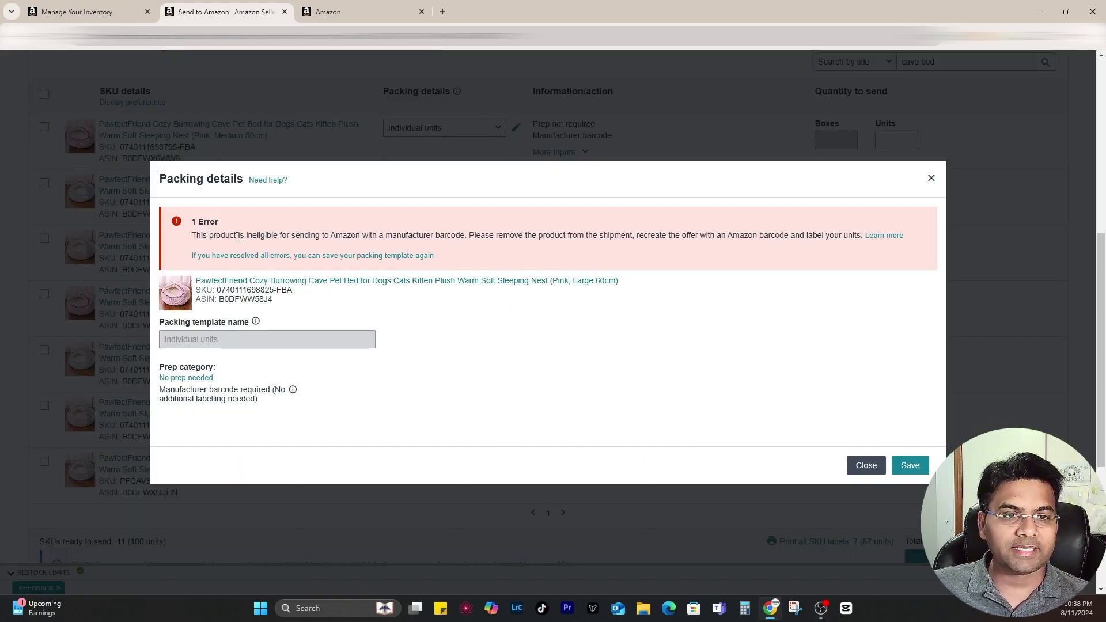
drag(318, 237, 404, 235)
click(460, 232)
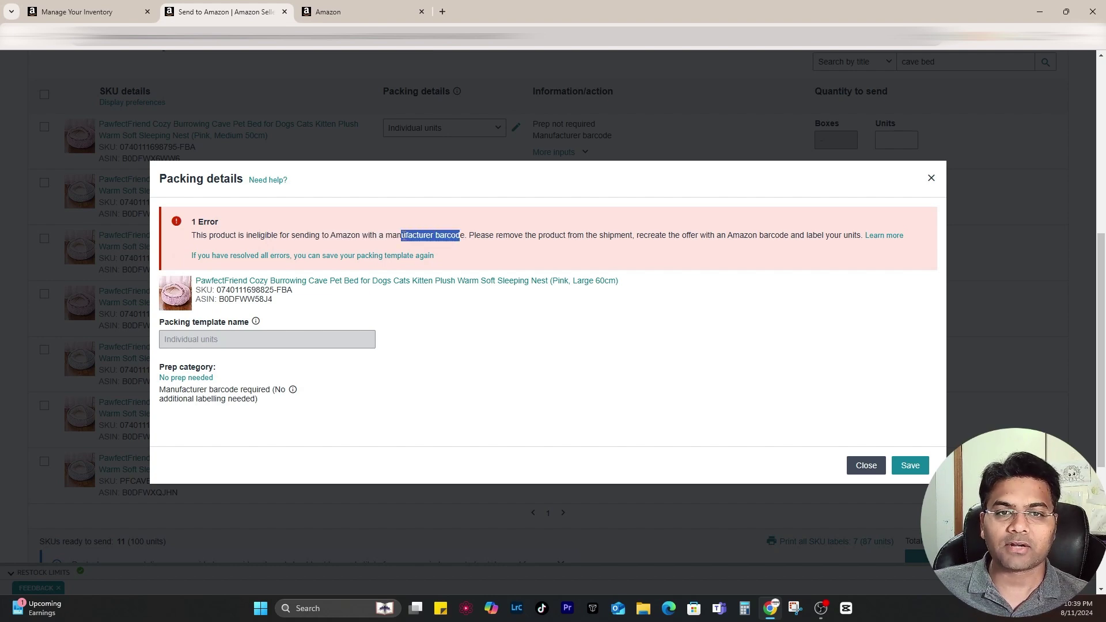
click(612, 238)
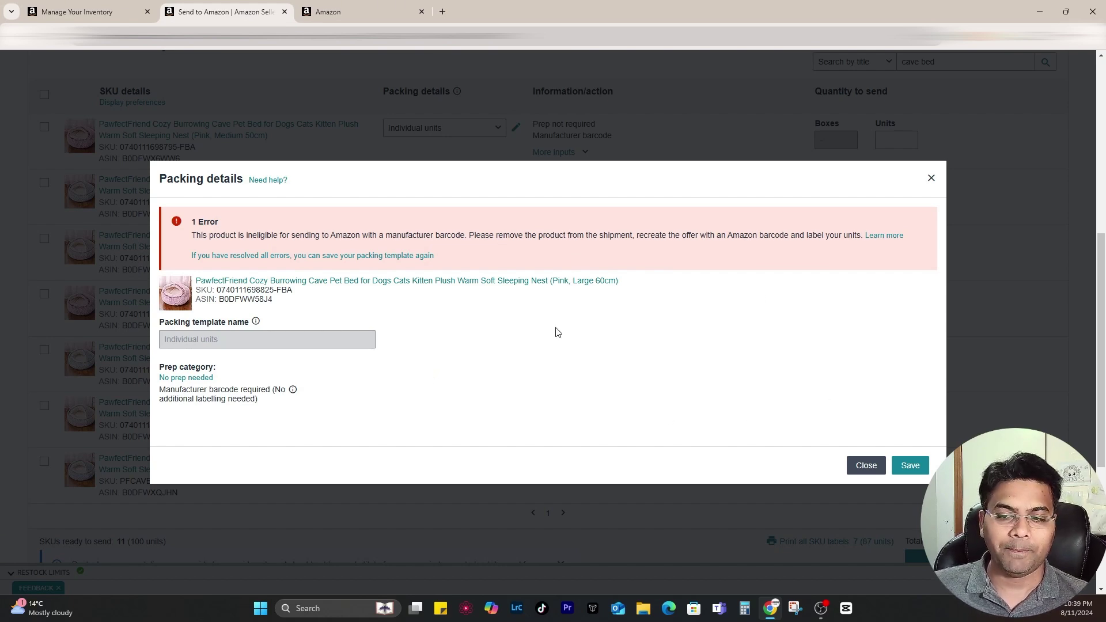
- Read the help on switching to an Amazon barcode, close it, and select ASIN B0DFWW58J4
click(884, 235)
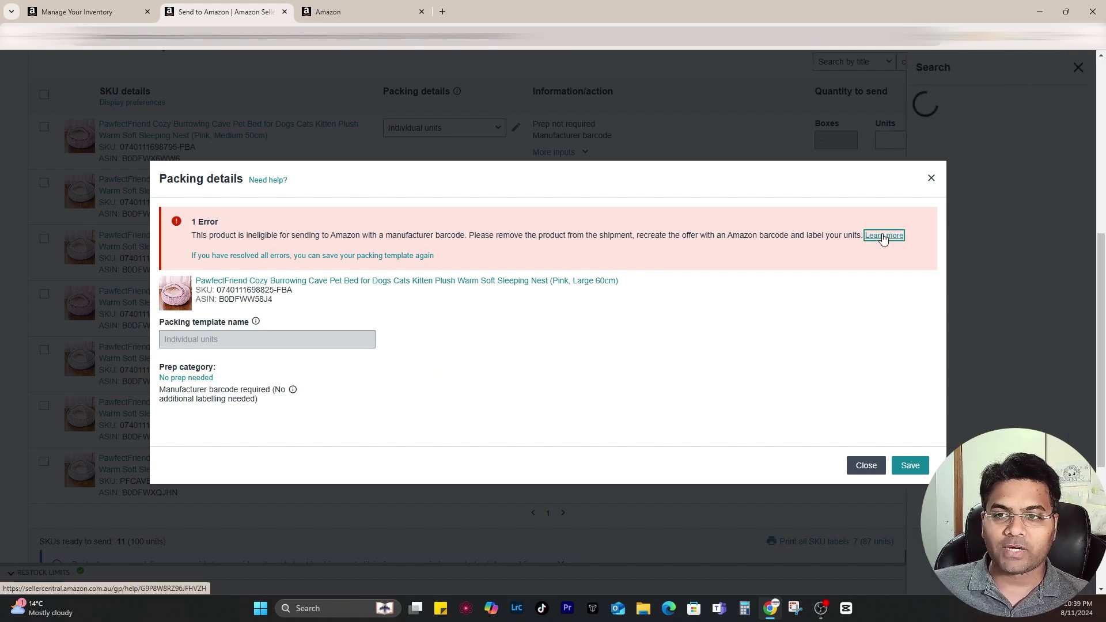
click(931, 178)
drag(986, 234, 1004, 394)
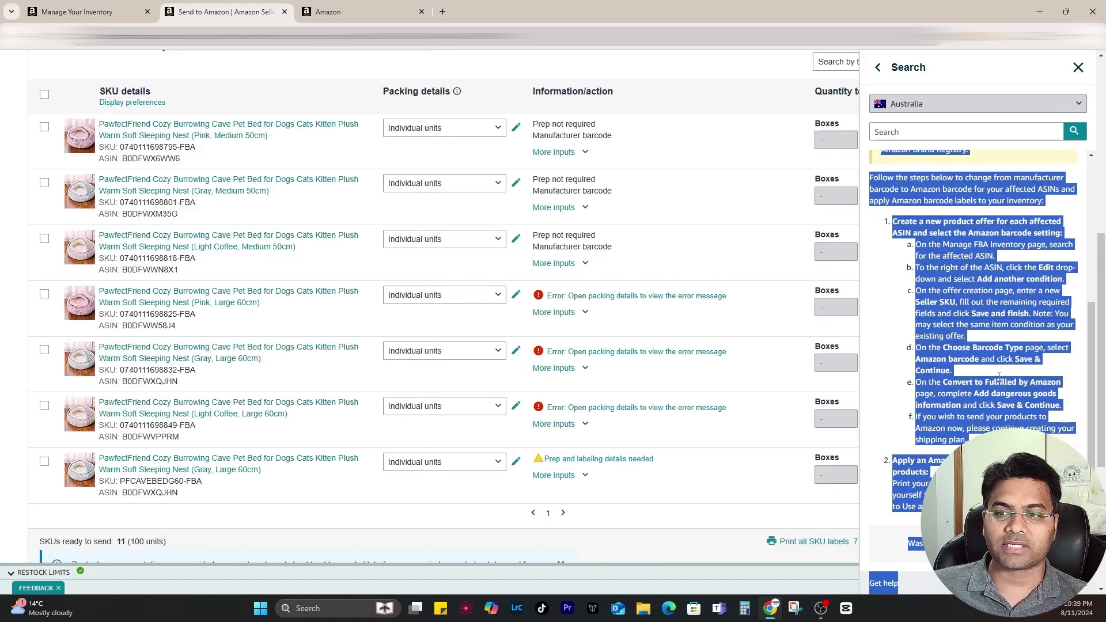
click(1004, 394)
scroll(980, 384, up, 4)
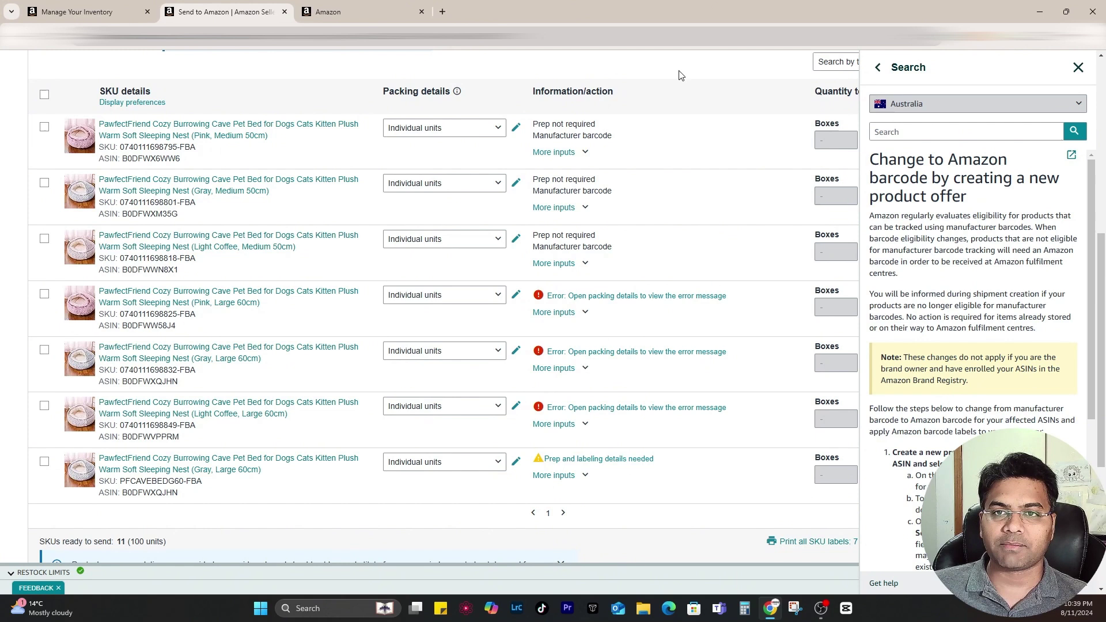
click(1078, 68)
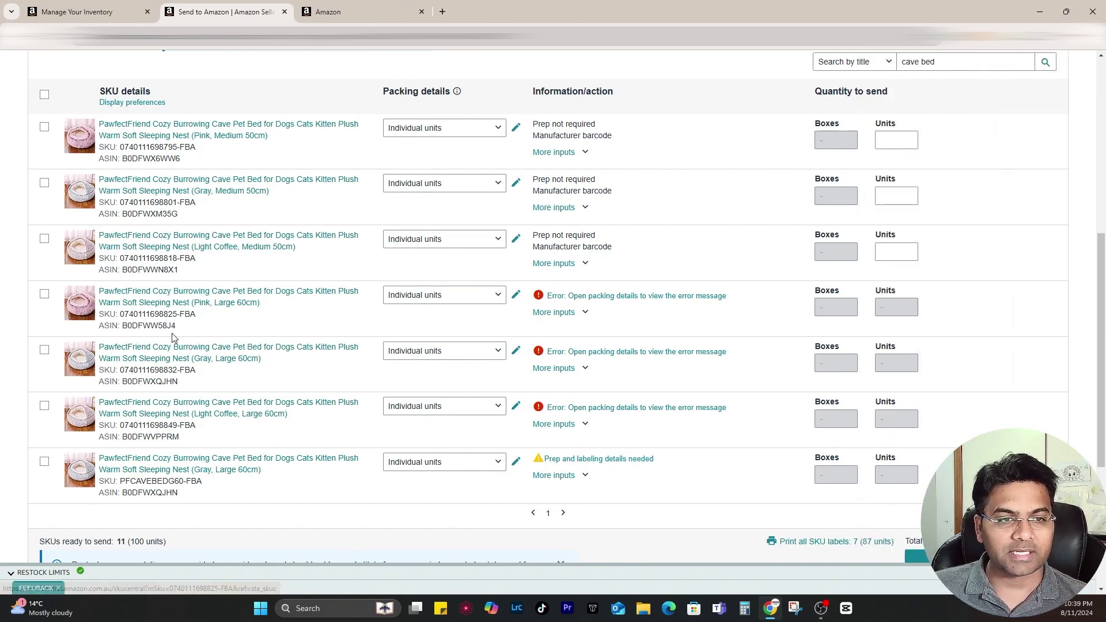
scroll(205, 317, down, 1)
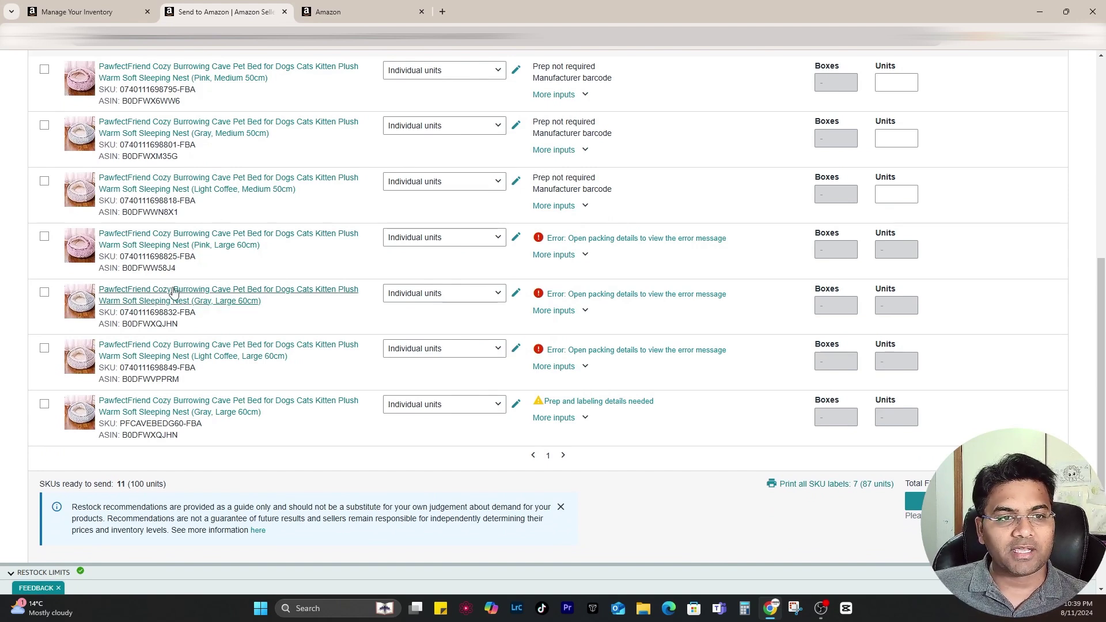
double_click(160, 269)
key(ctrl+c)
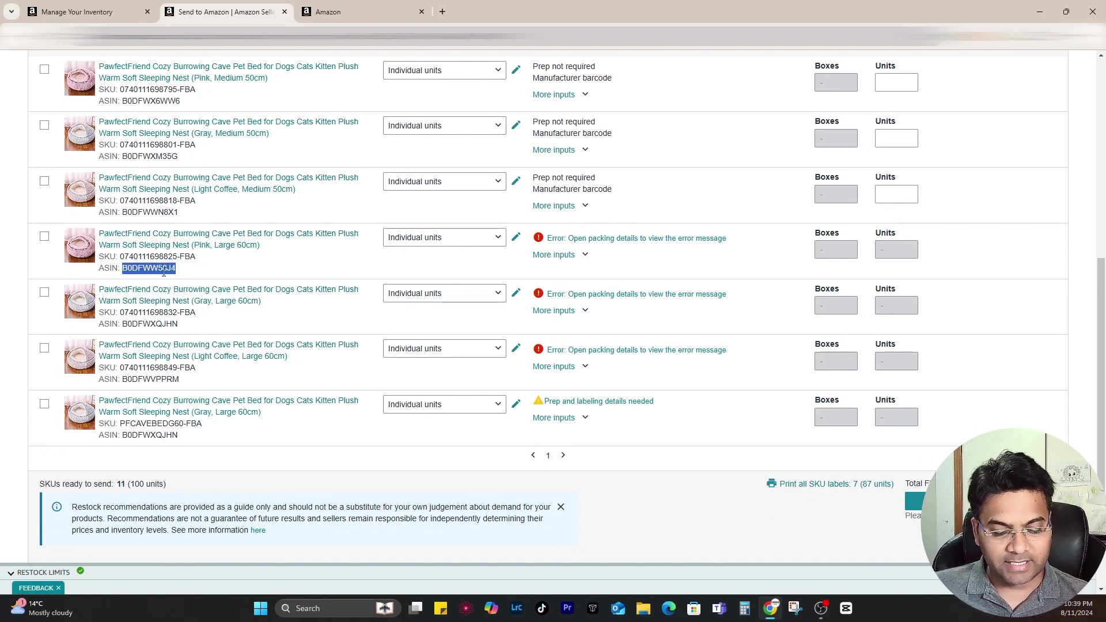
- Go to Inventory > Manage All Inventory in the inventory tab
click(77, 12)
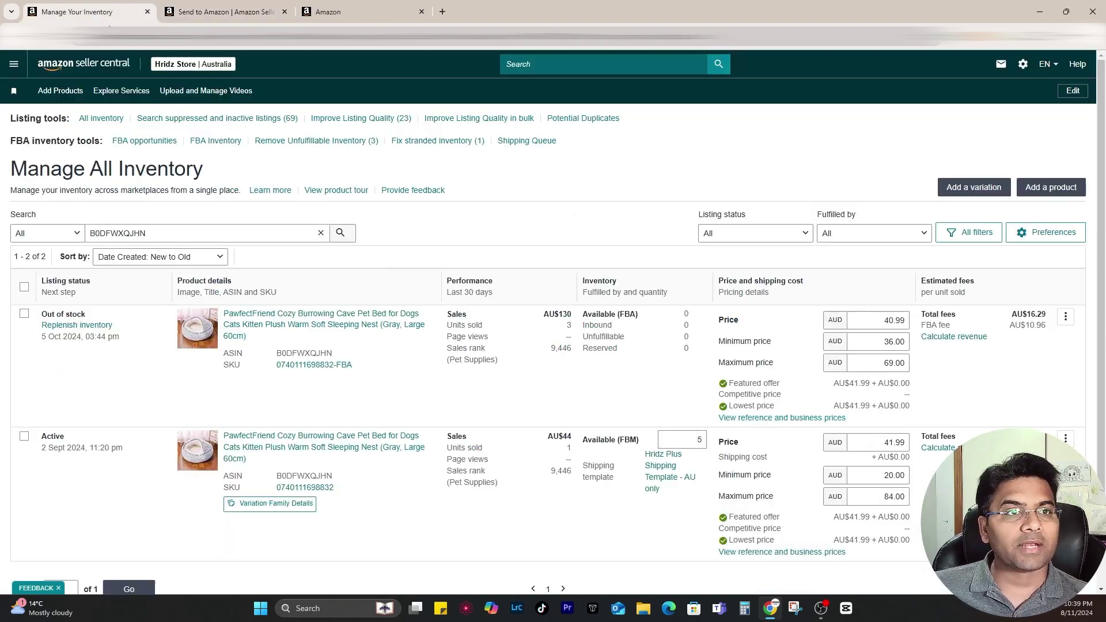
click(14, 65)
mouse_move(48, 134)
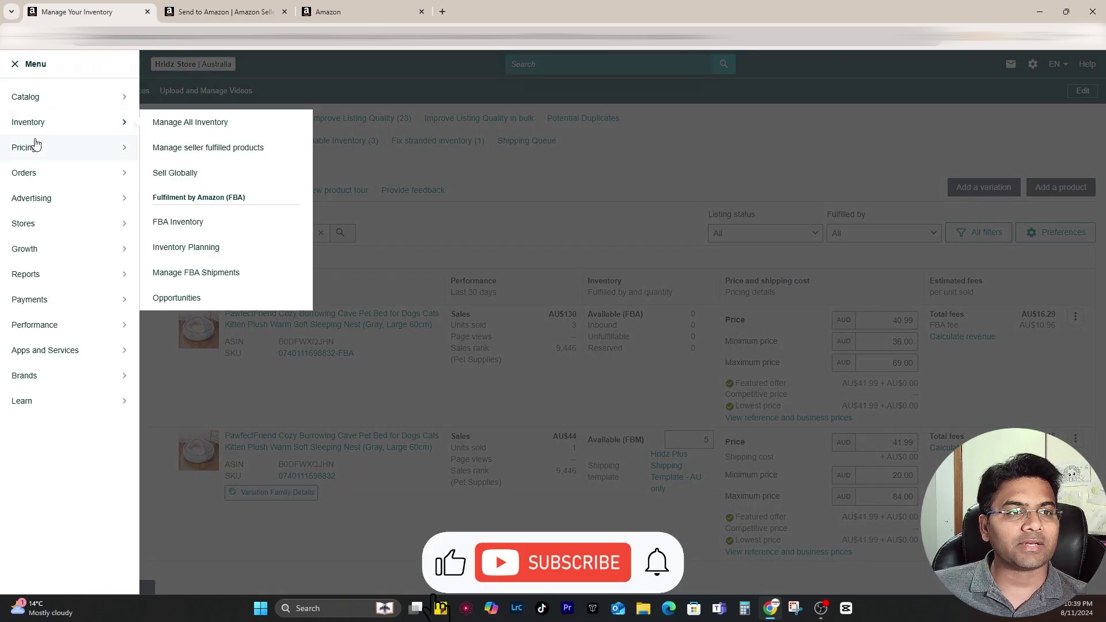
click(221, 124)
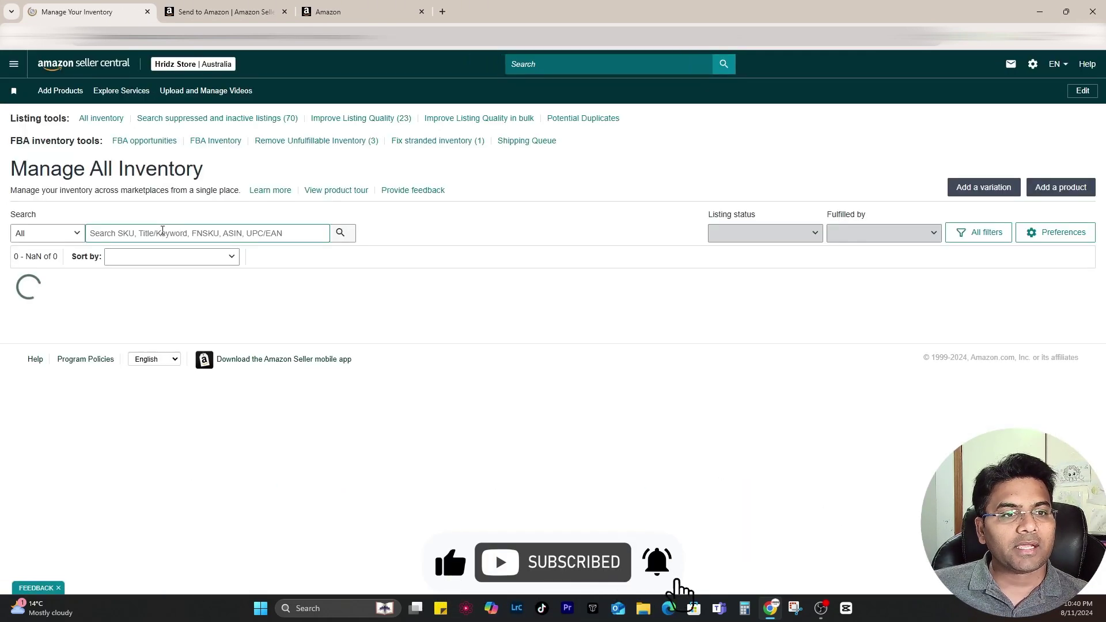
- Search for ASIN B0DFWW58J4 and compare its out-of-stock FBA and active FBM listings
click(118, 233)
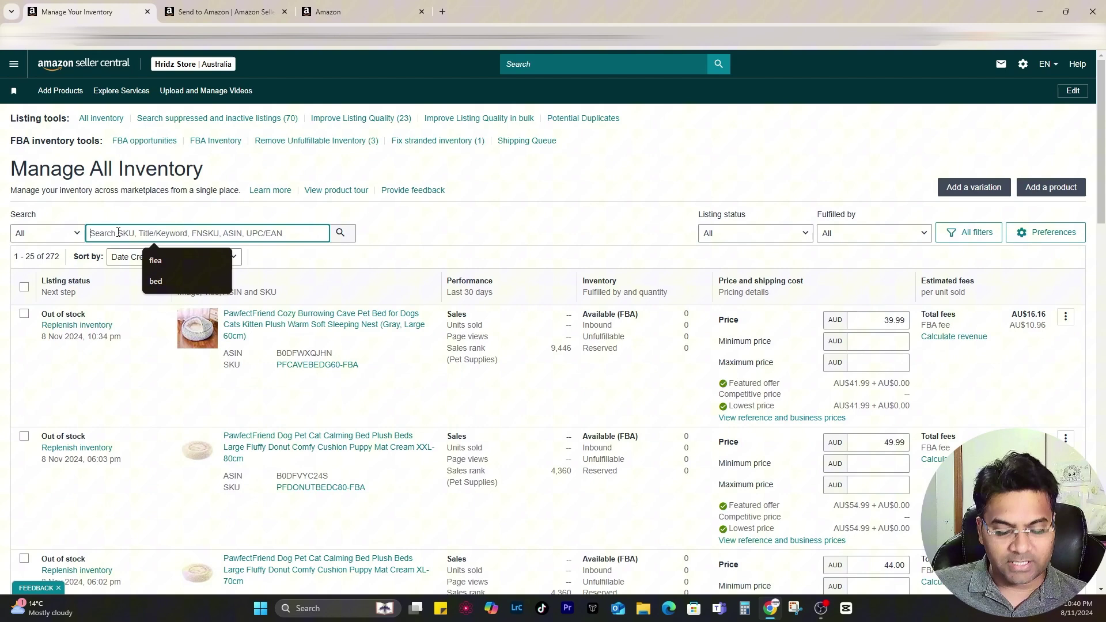
key(ctrl+v)
click(342, 233)
scroll(344, 242, down, 2)
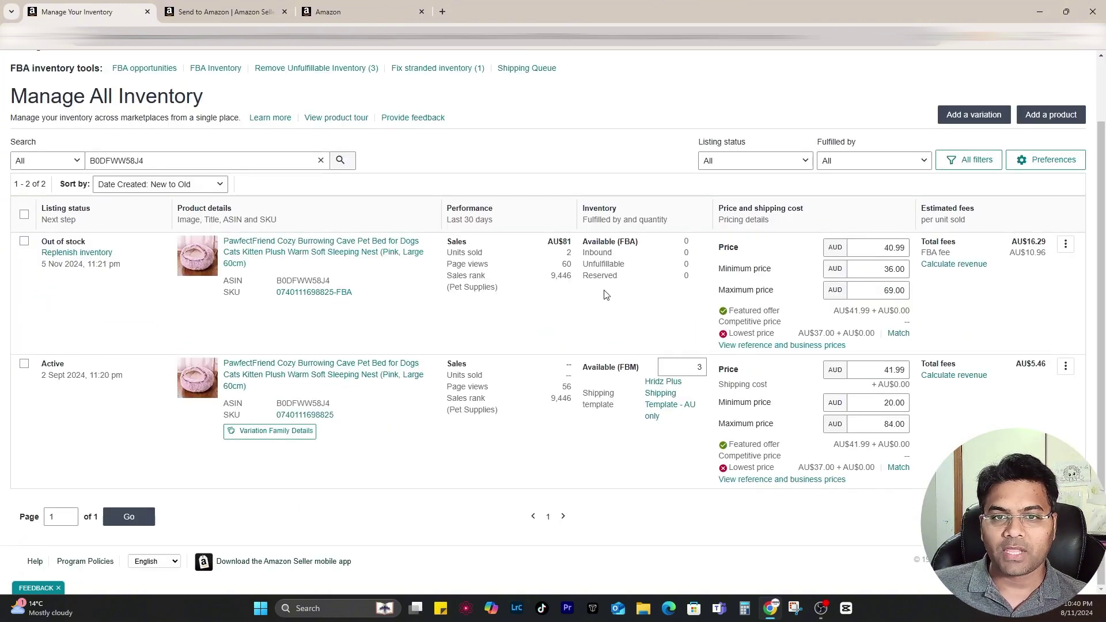
drag(636, 242, 581, 245)
click(605, 252)
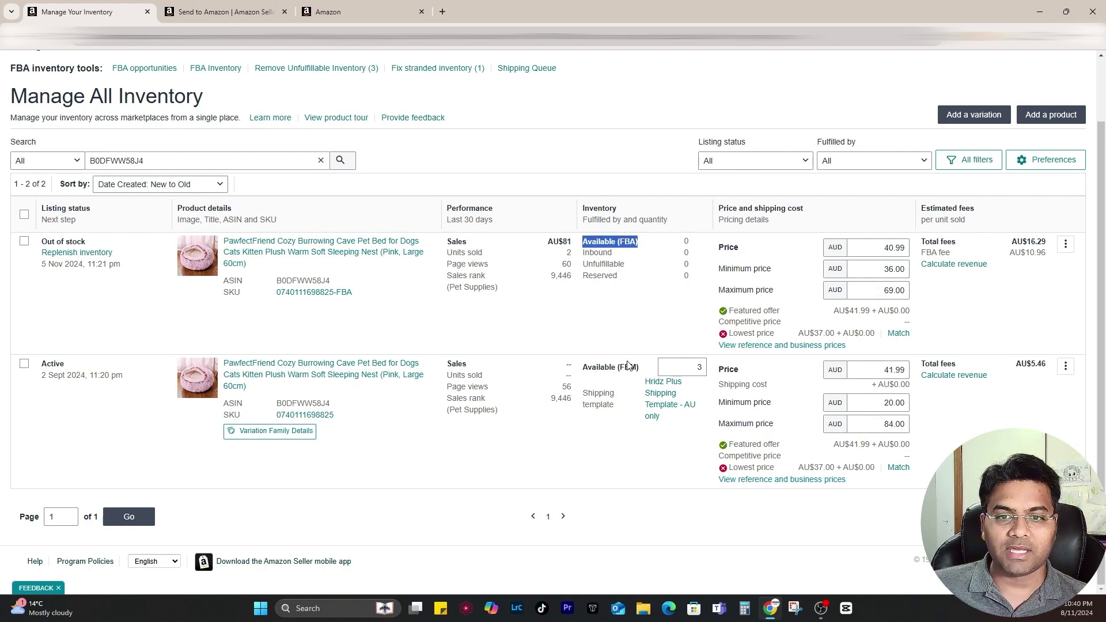
click(630, 366)
drag(618, 367, 638, 367)
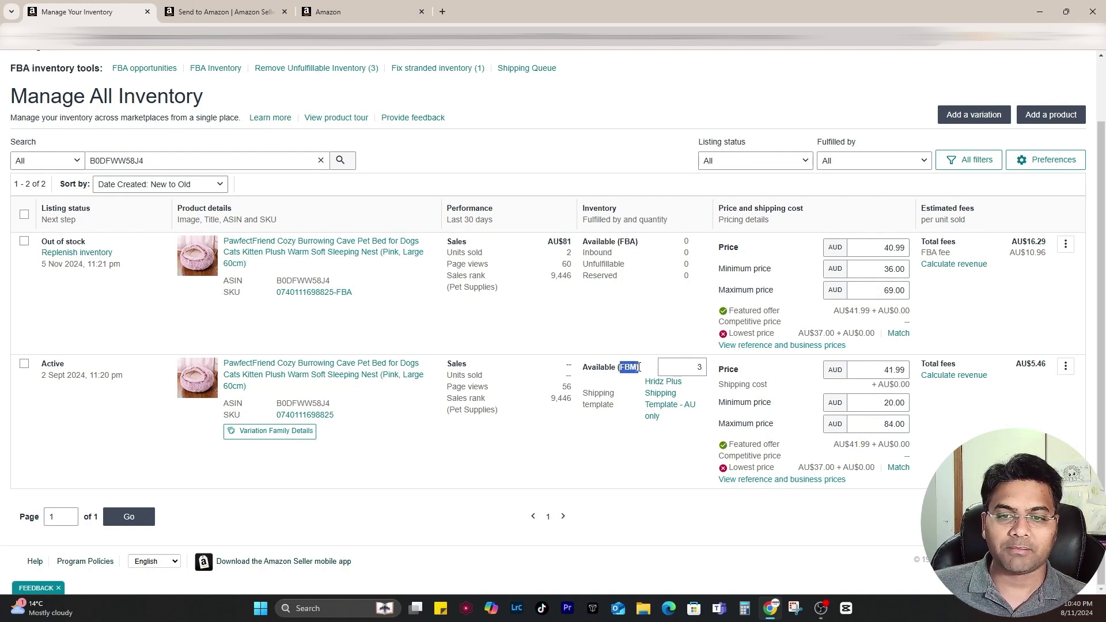
click(618, 241)
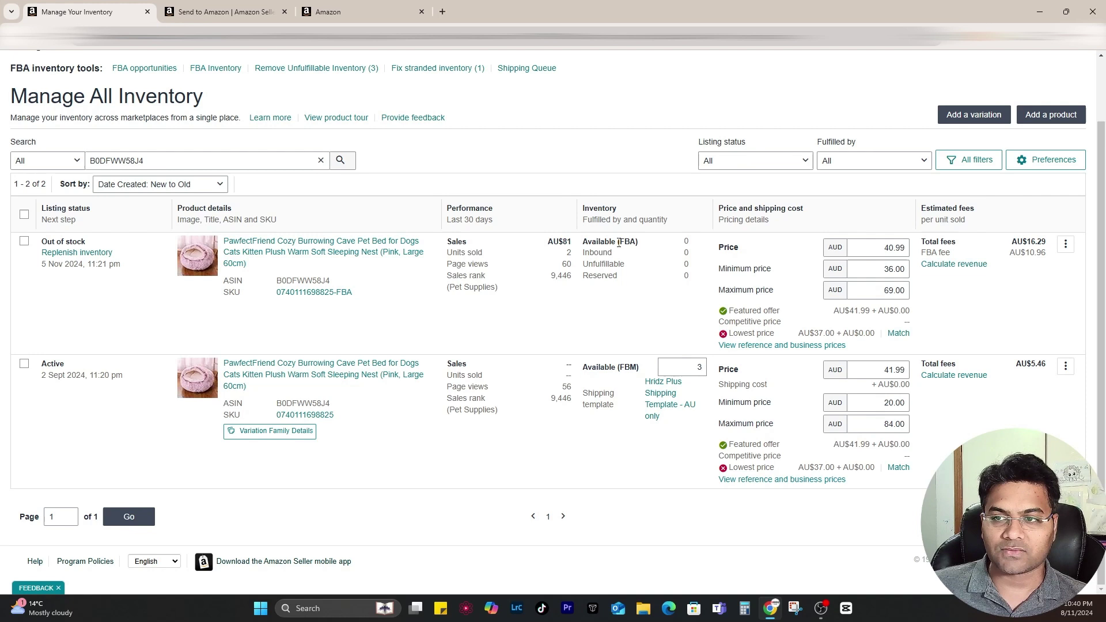
- Add a new offer for ASIN B0DFWW58J4 with seller SKU PFCAVEBEDP60-FBA
click(1065, 244)
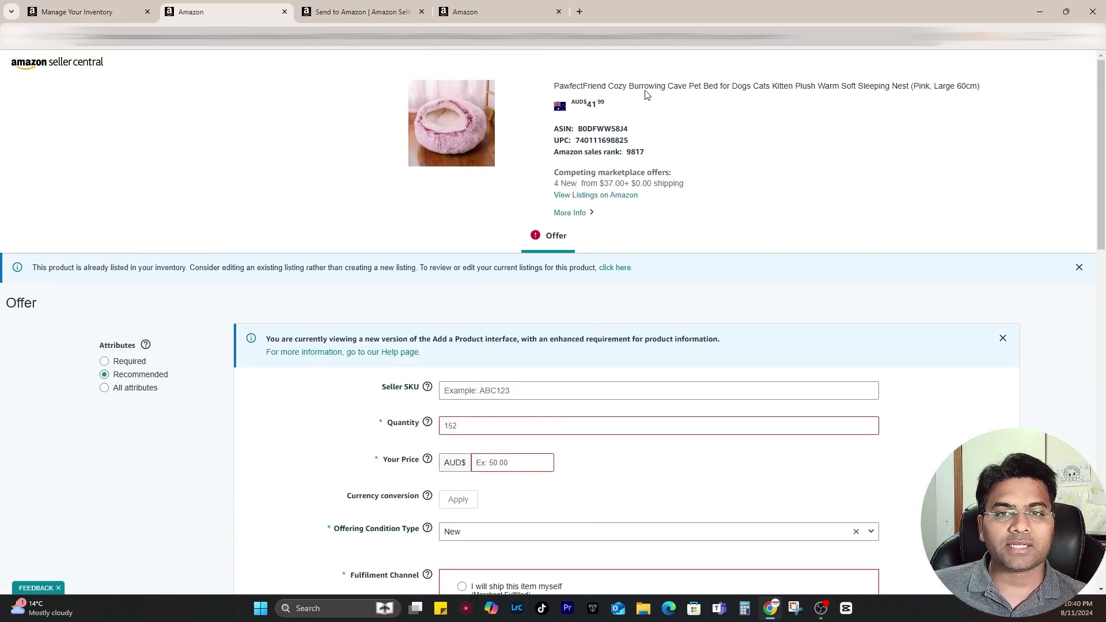
click(453, 391)
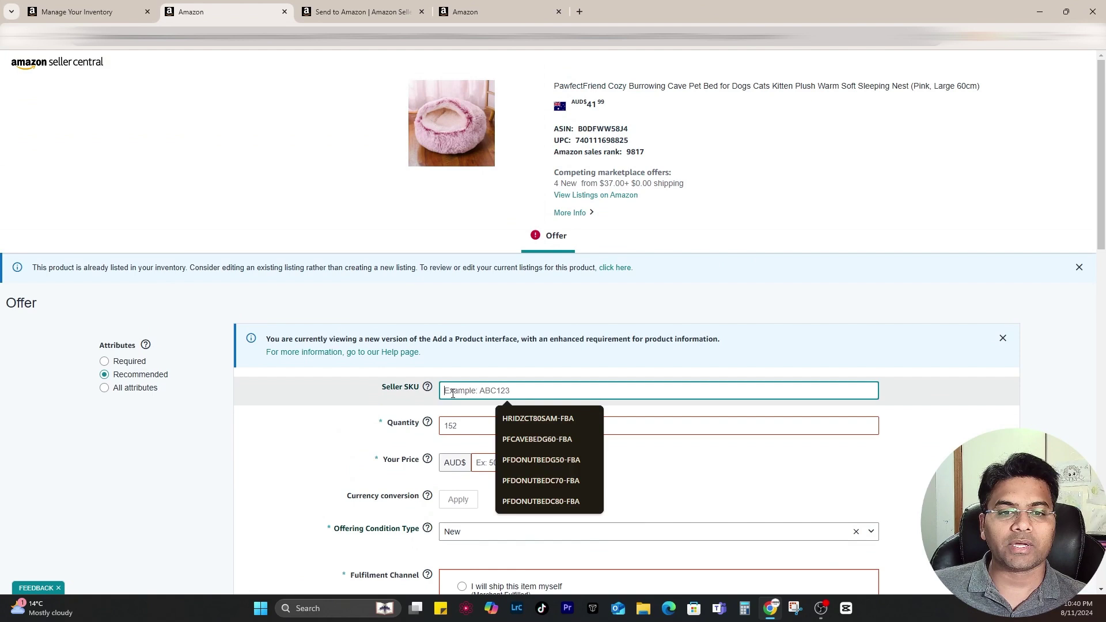
click(170, 433)
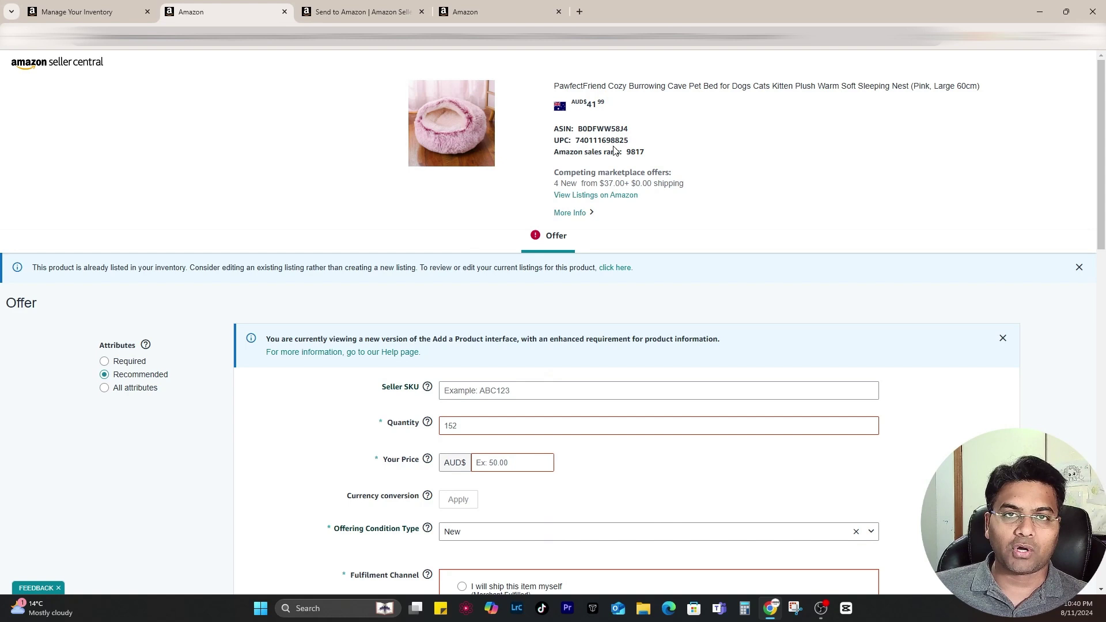
click(470, 389)
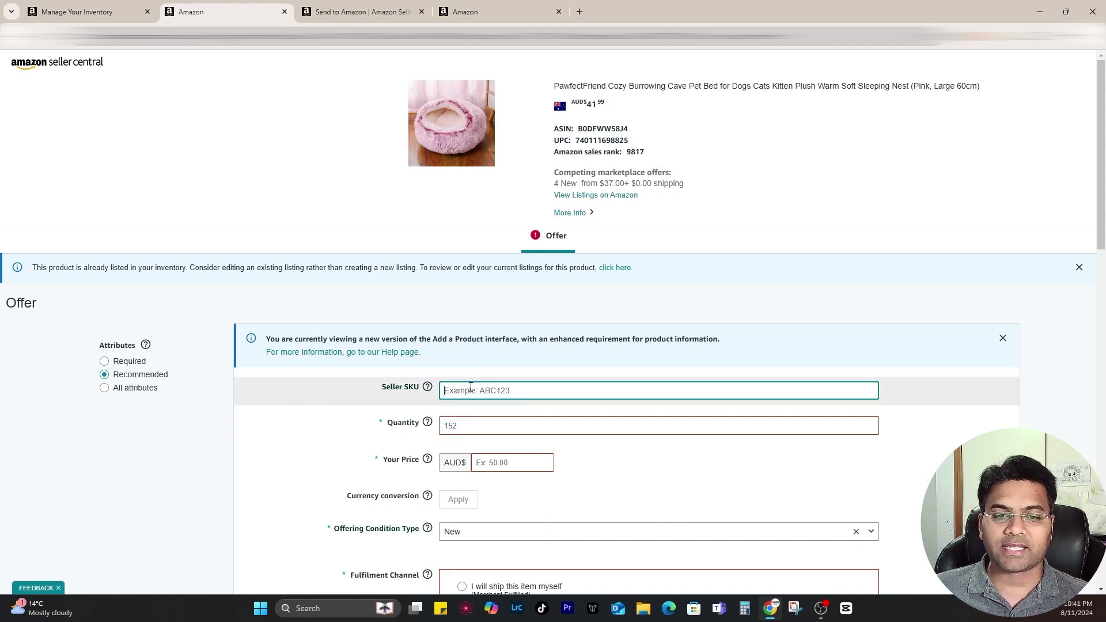
text(PFCAVEBEDG60-FBA)
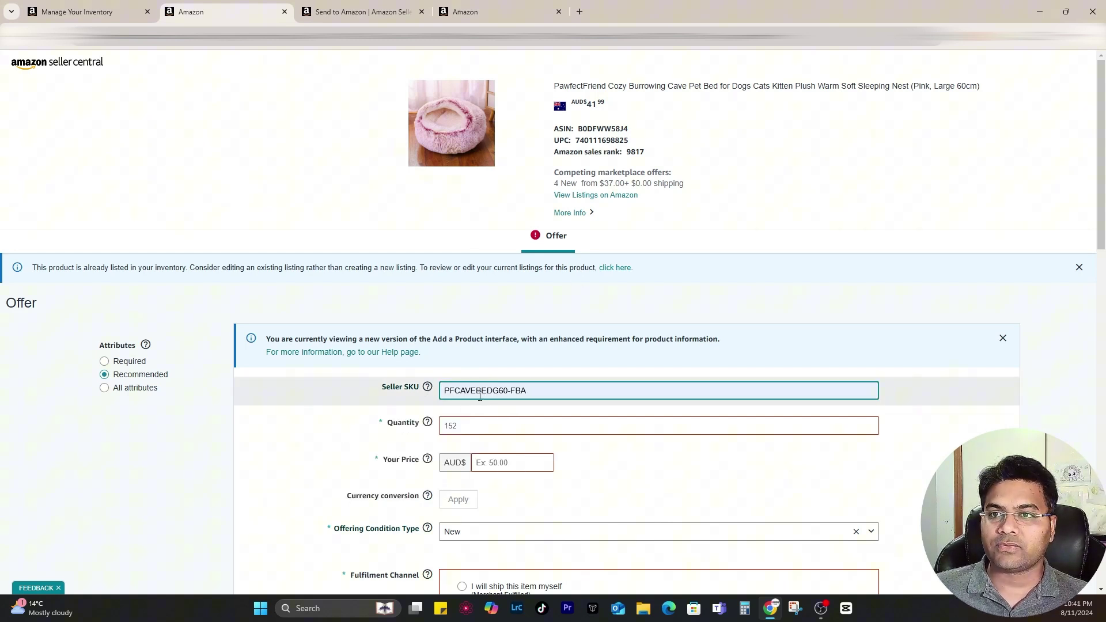
click(499, 391)
key(BackSpace)
text(P)
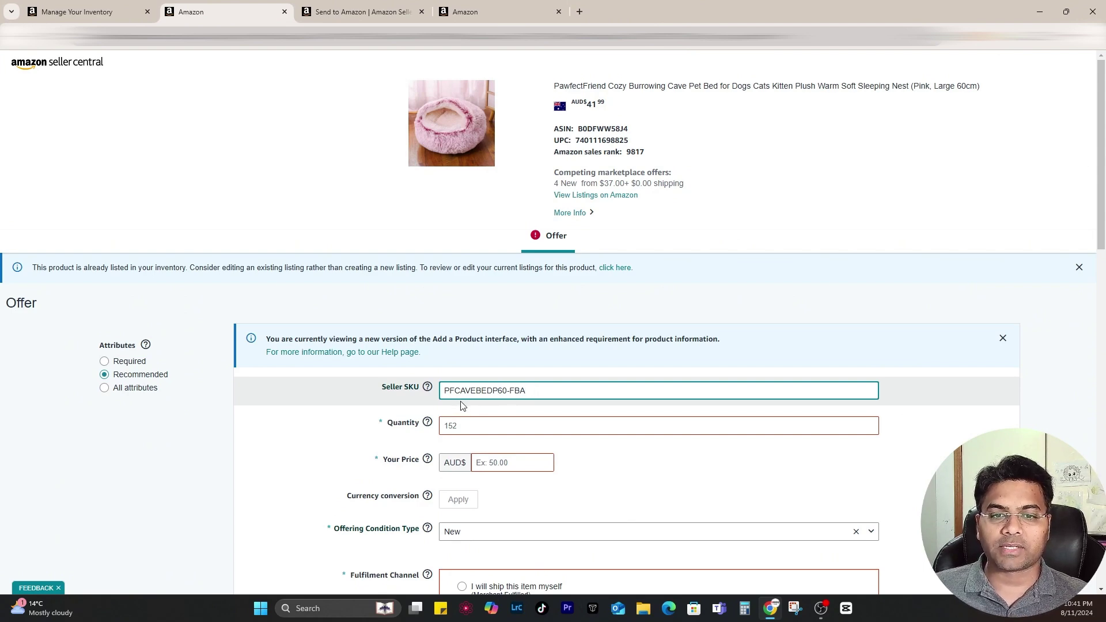
drag(540, 396, 397, 392)
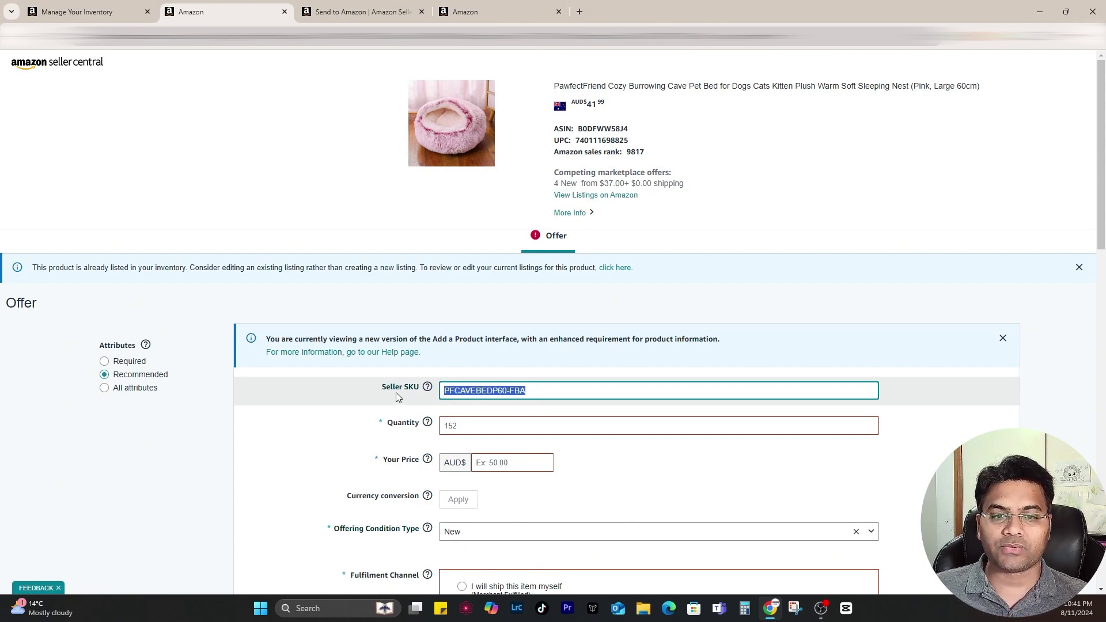
click(507, 391)
- Set the offer quantity to 0 and choose Amazon will ship
click(500, 426)
scroll(501, 426, down, 4)
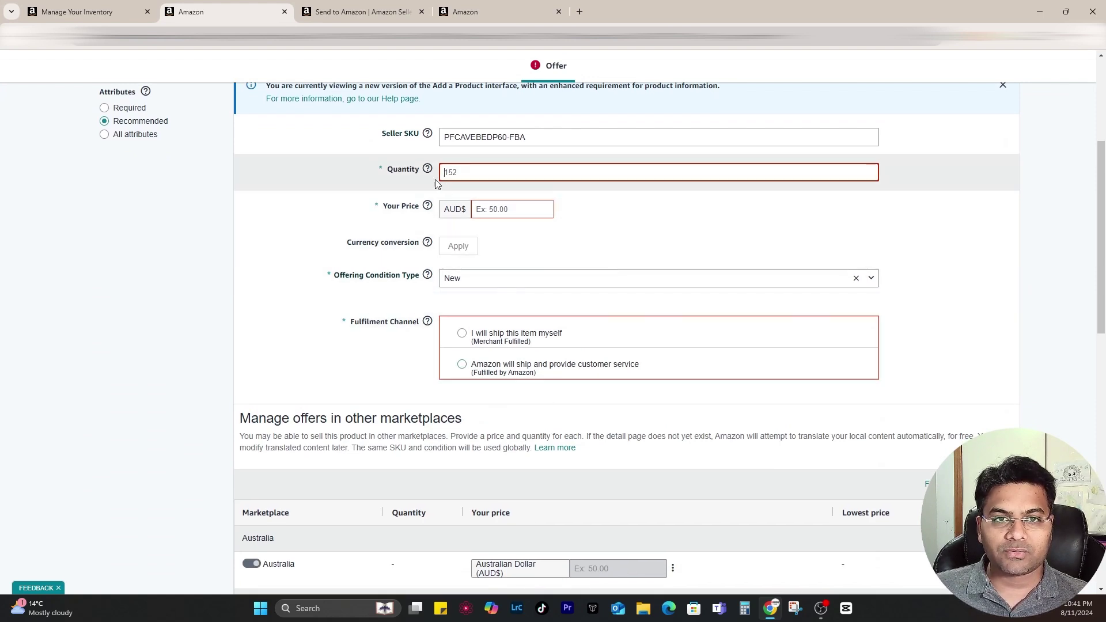
click(462, 365)
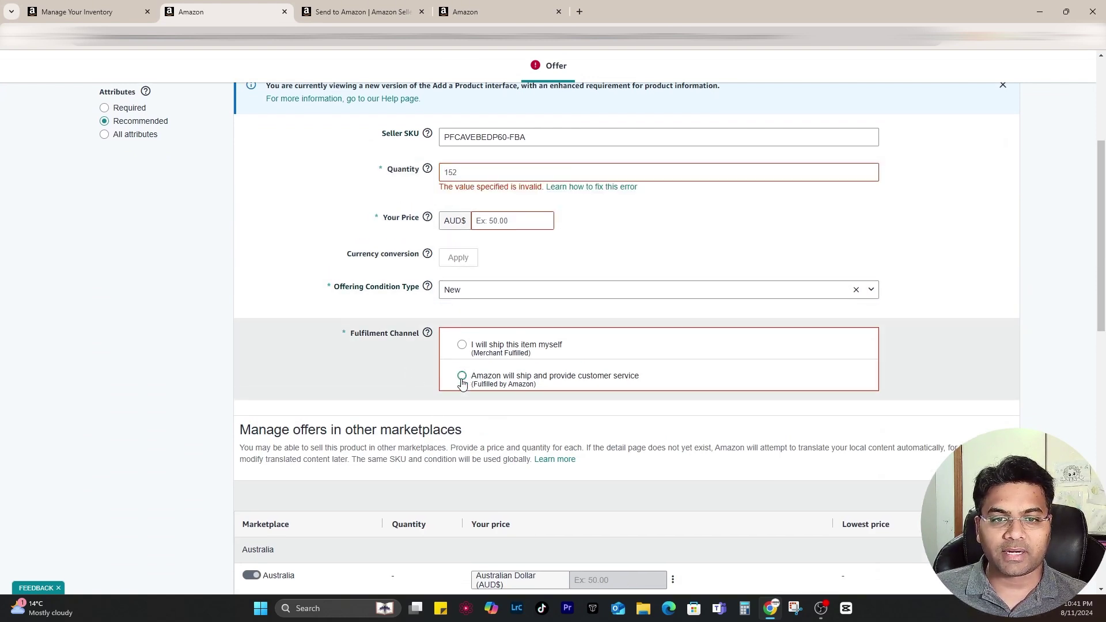
click(469, 169)
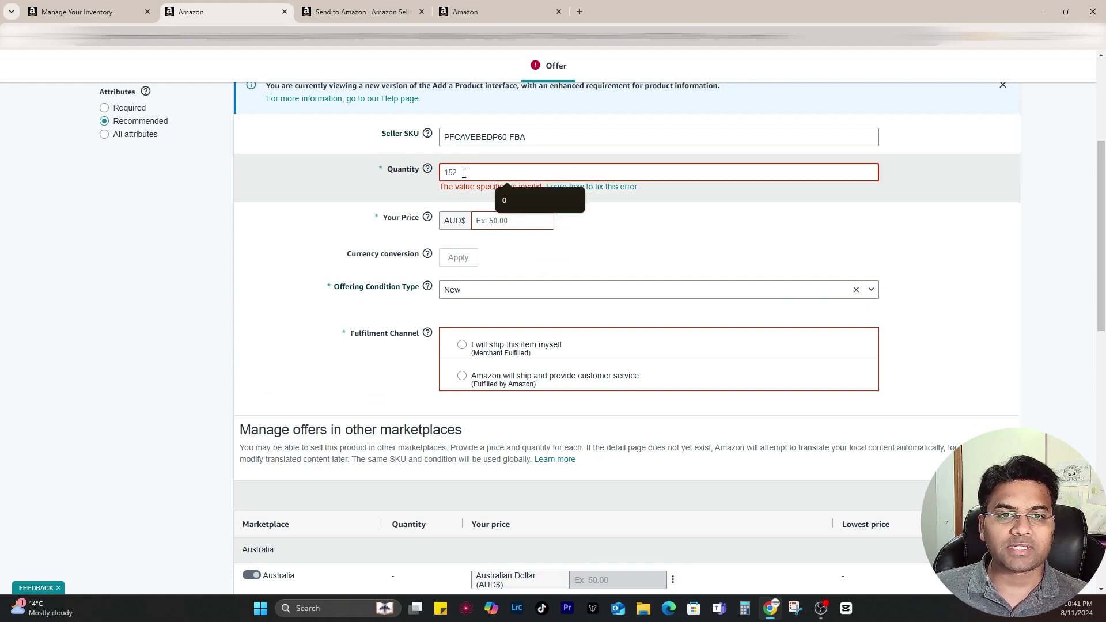
key(ctrl+a)
text(0)
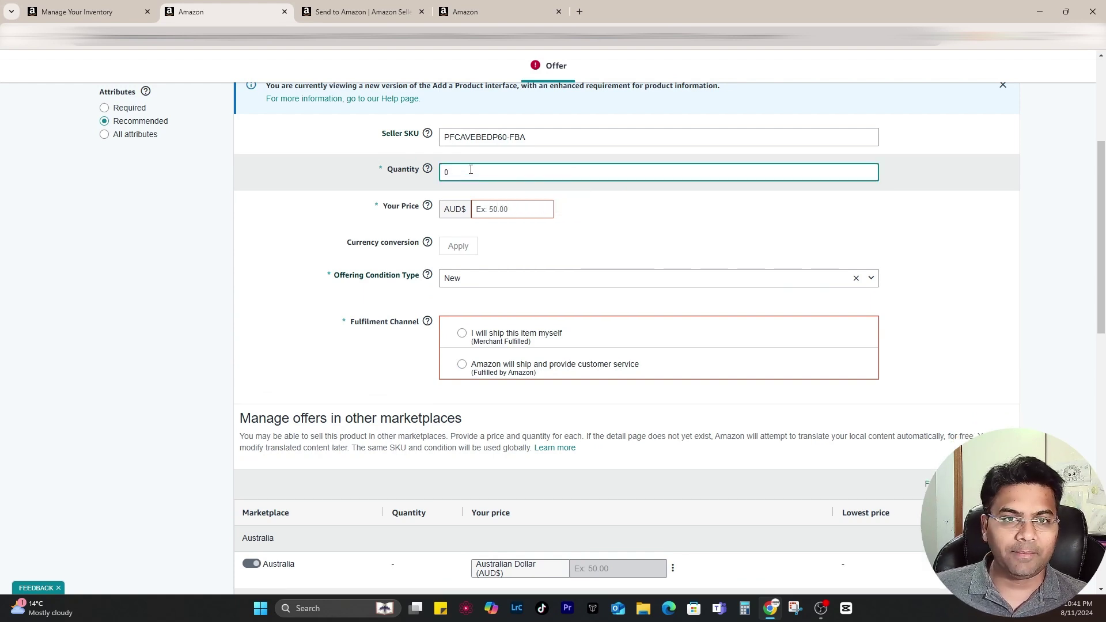
click(464, 368)
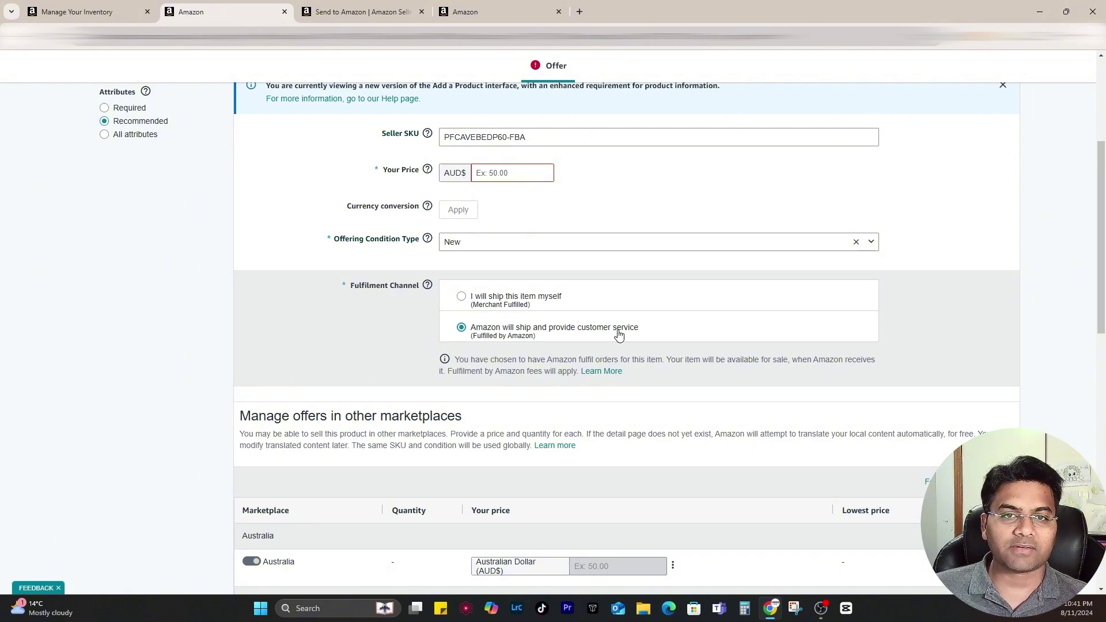
- Price the offer at 39.99 and apply the currency conversion to other marketplaces
click(497, 172)
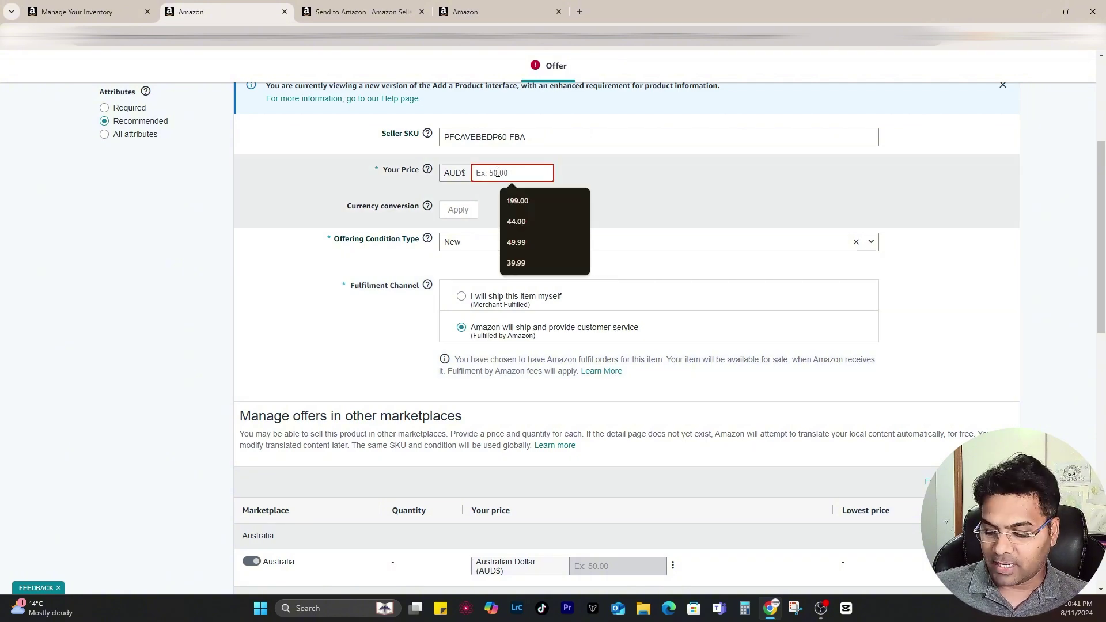
text(39.99)
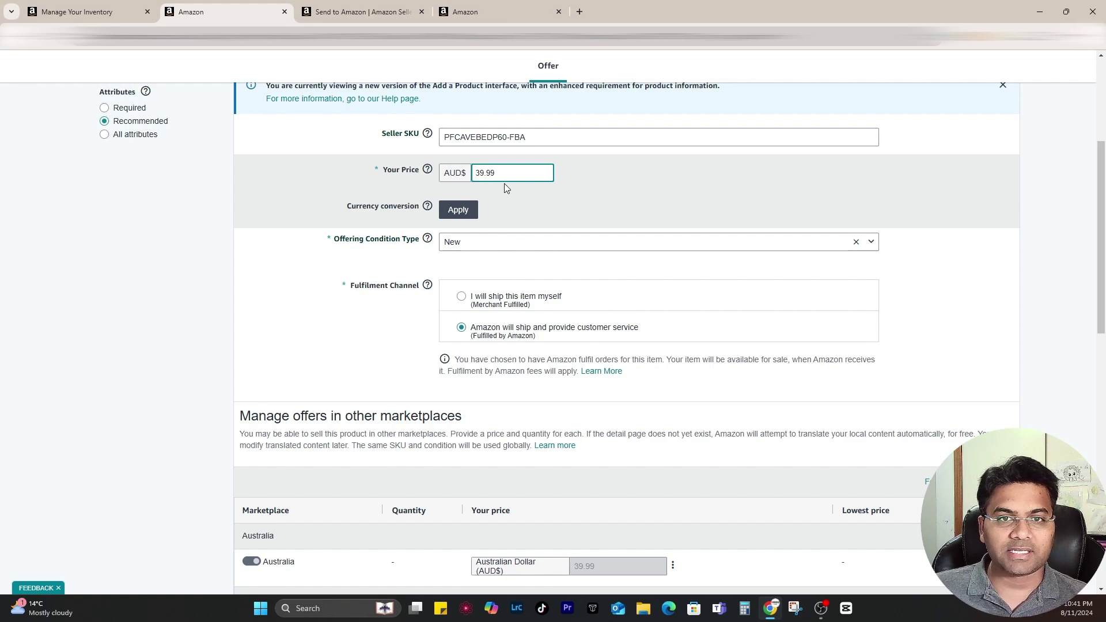
click(466, 212)
click(692, 470)
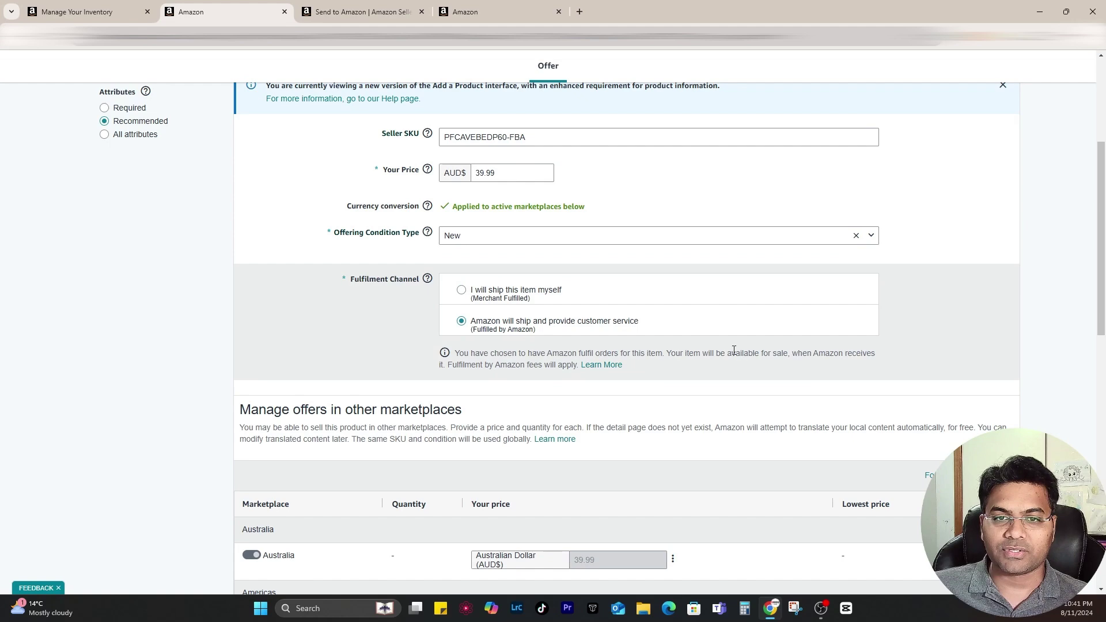
scroll(694, 265, up, 4)
scroll(686, 288, down, 16)
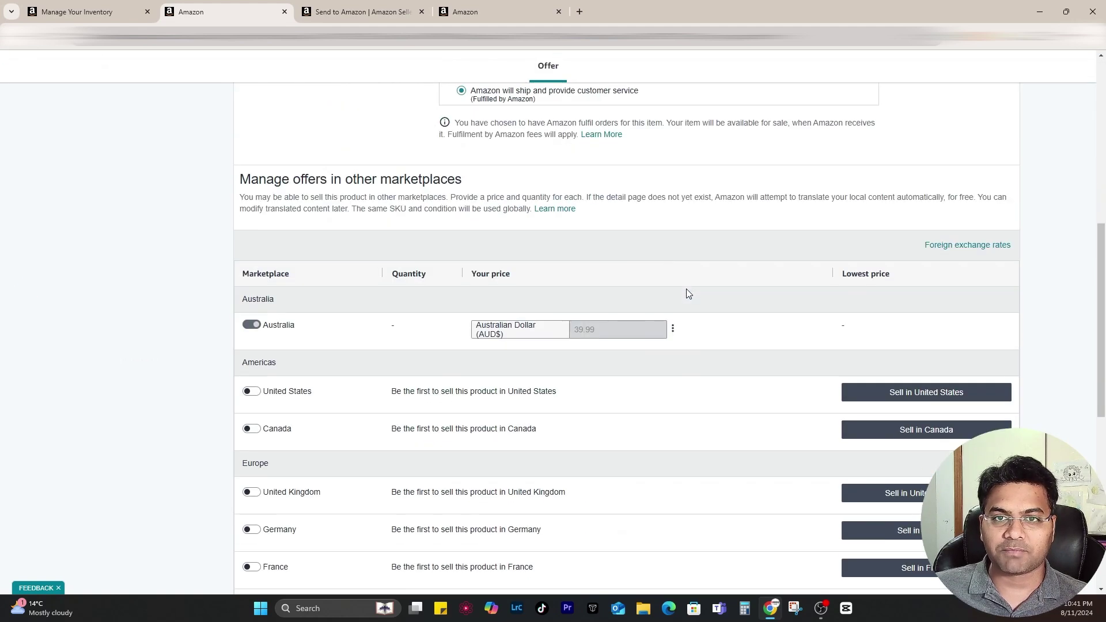
scroll(717, 334, down, 2)
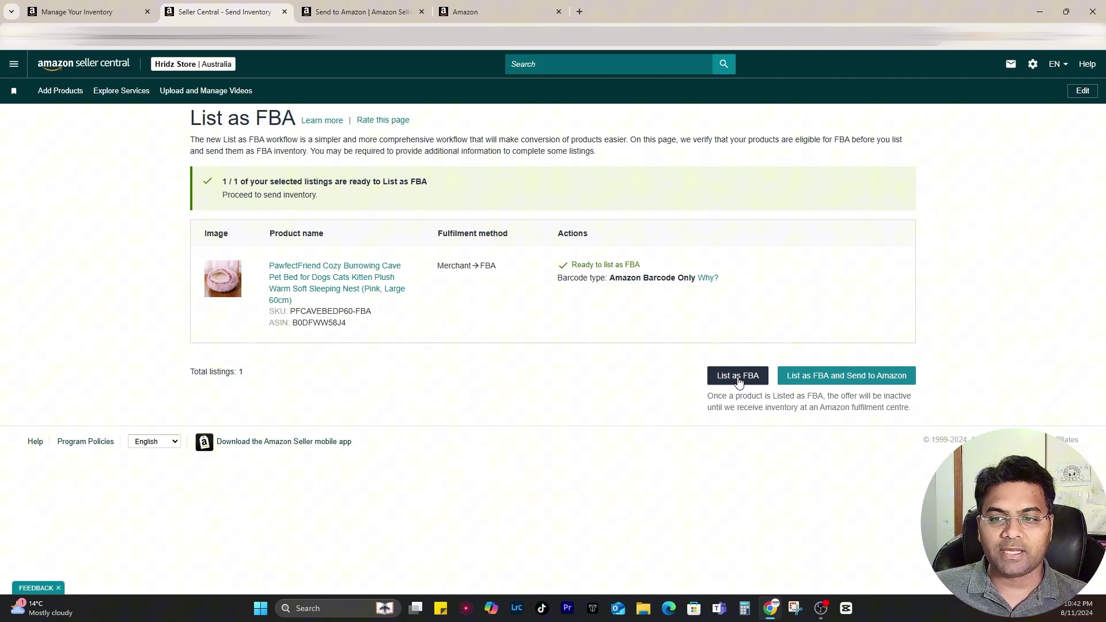
- Submit the new offer with List as FBA
click(738, 377)
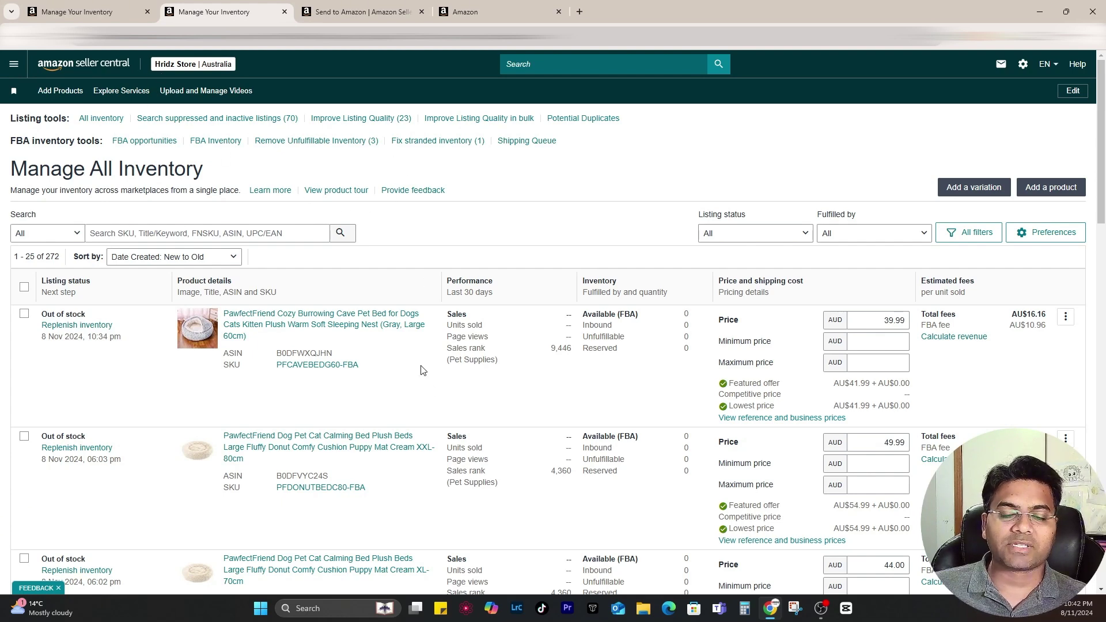
- Reload the Send to Amazon page to pick up the new SKU
click(360, 12)
scroll(208, 291, up, 15)
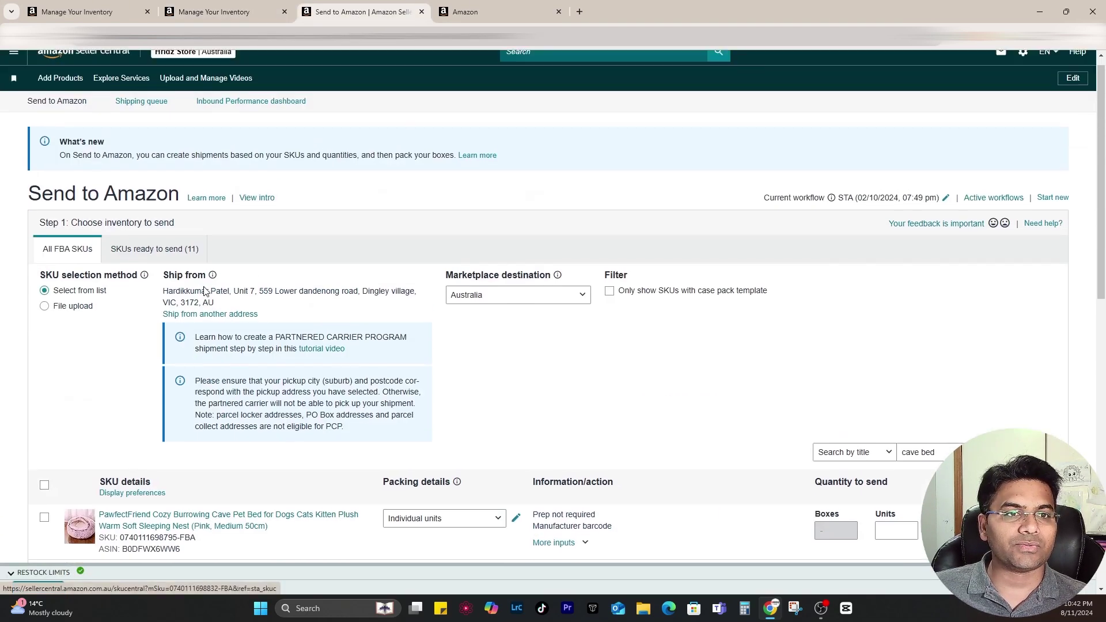
drag(40, 183, 180, 196)
click(171, 206)
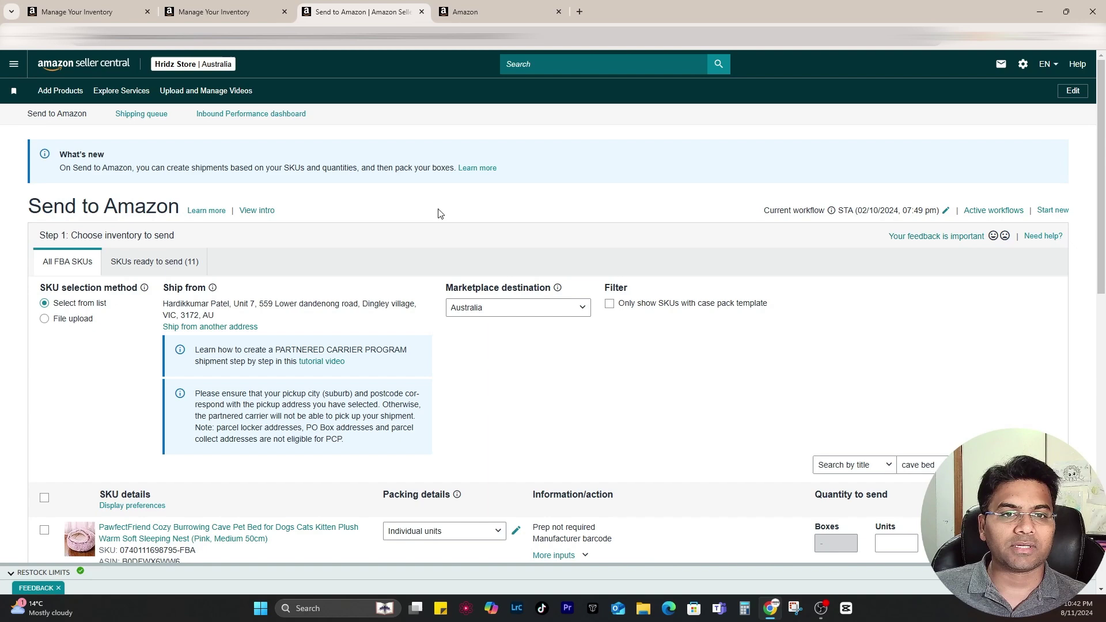
scroll(444, 212, down, 15)
scroll(306, 169, up, 4)
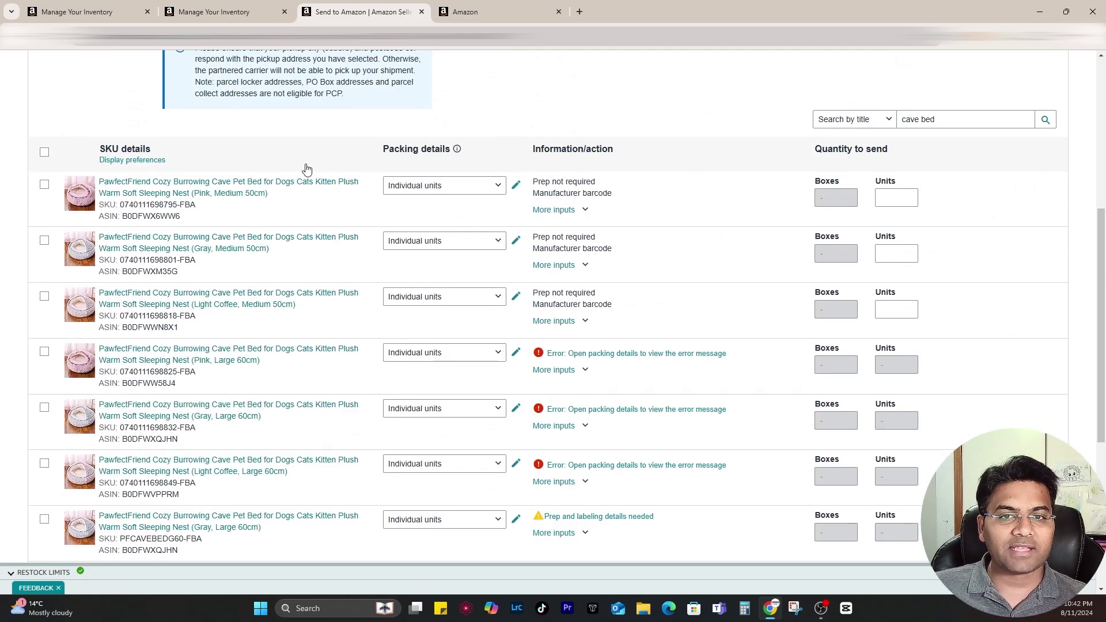
key(F5)
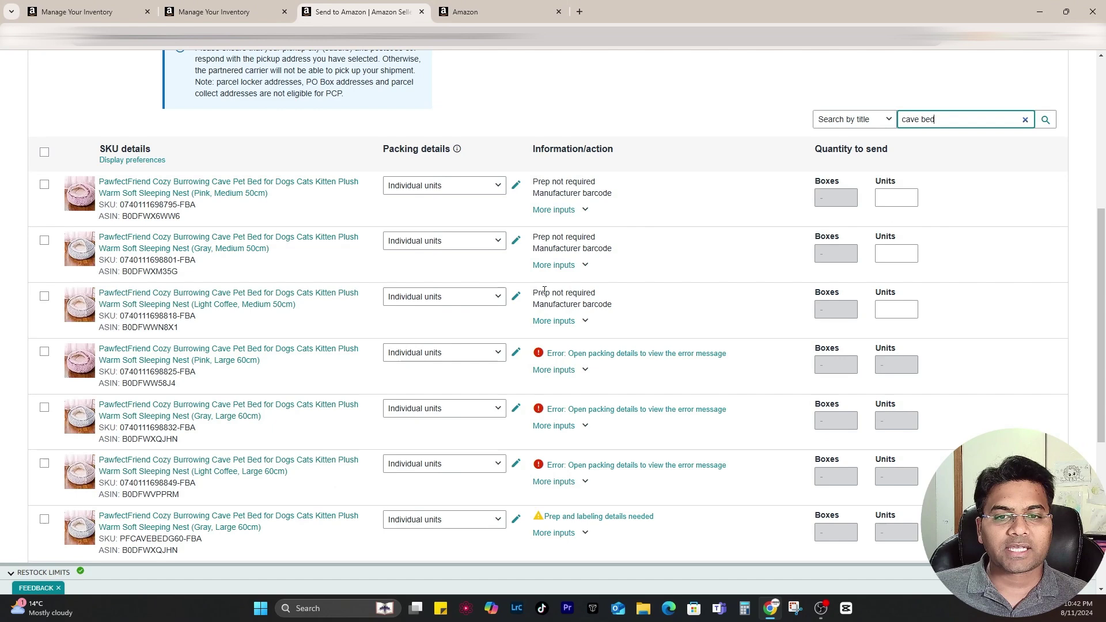
- Find the new SKU's ASIN B0DFWXQJHN in the list with Ctrl+F
scroll(609, 444, down, 2)
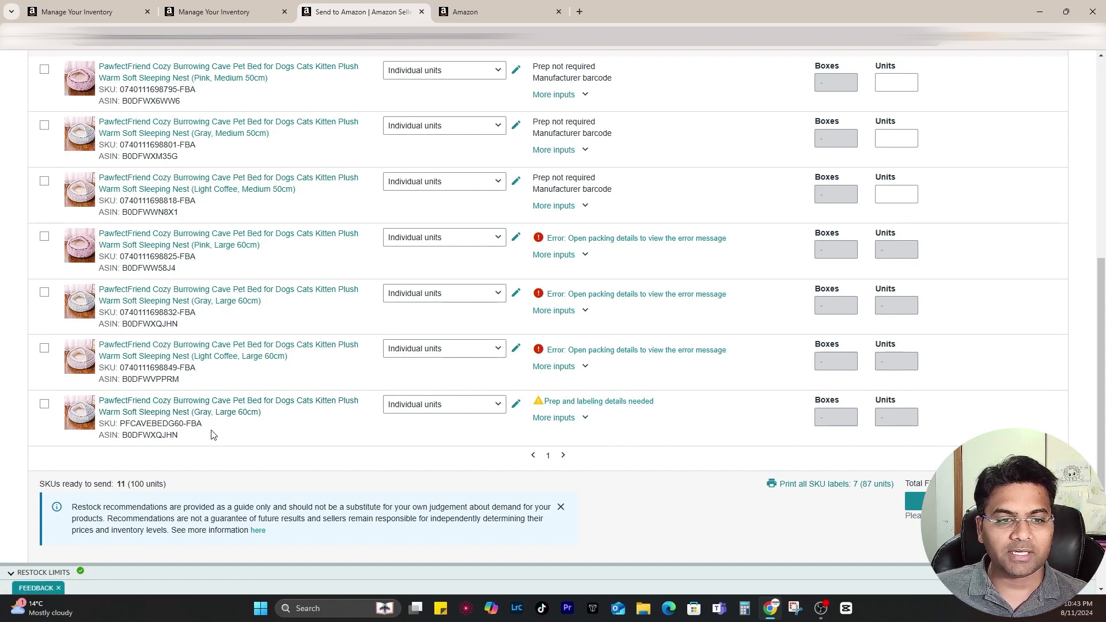
drag(178, 437, 128, 438)
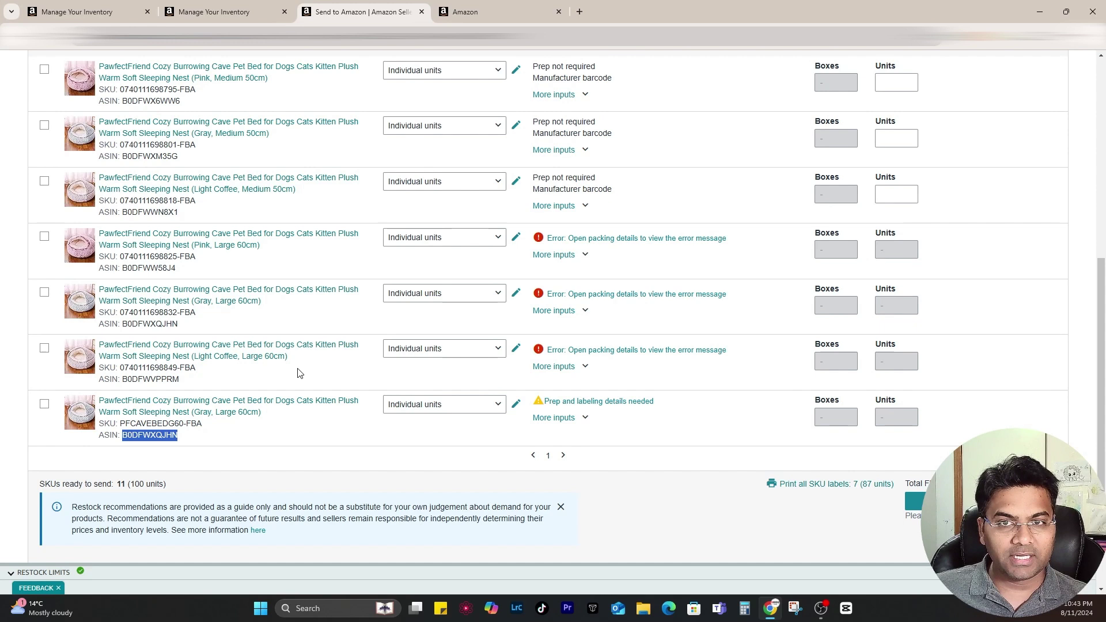
key(ctrl+f)
drag(727, 295, 575, 295)
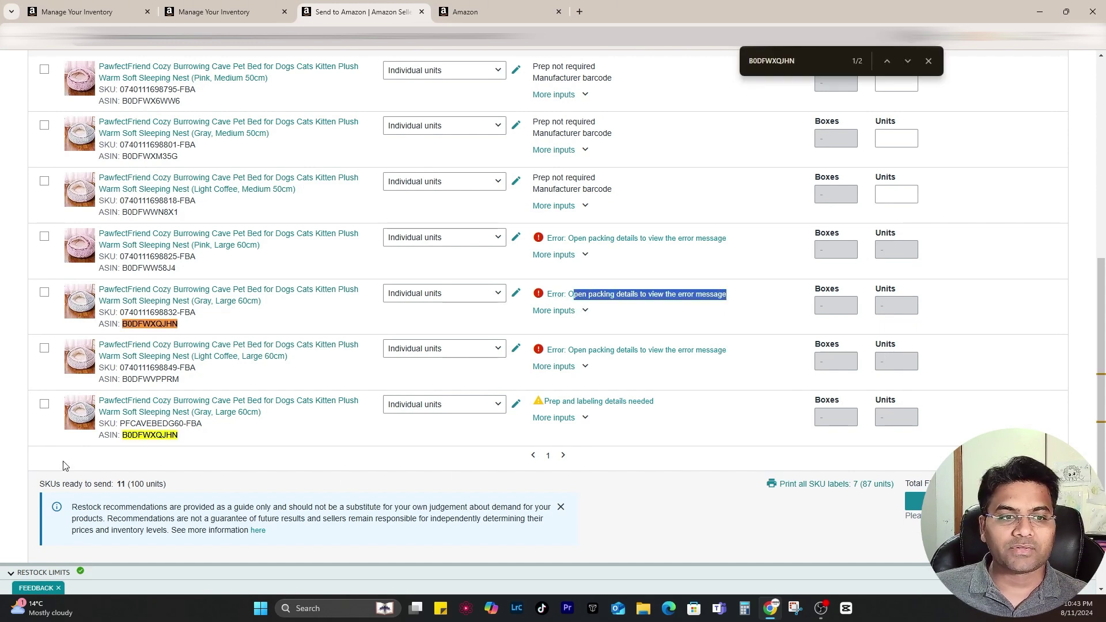
click(212, 448)
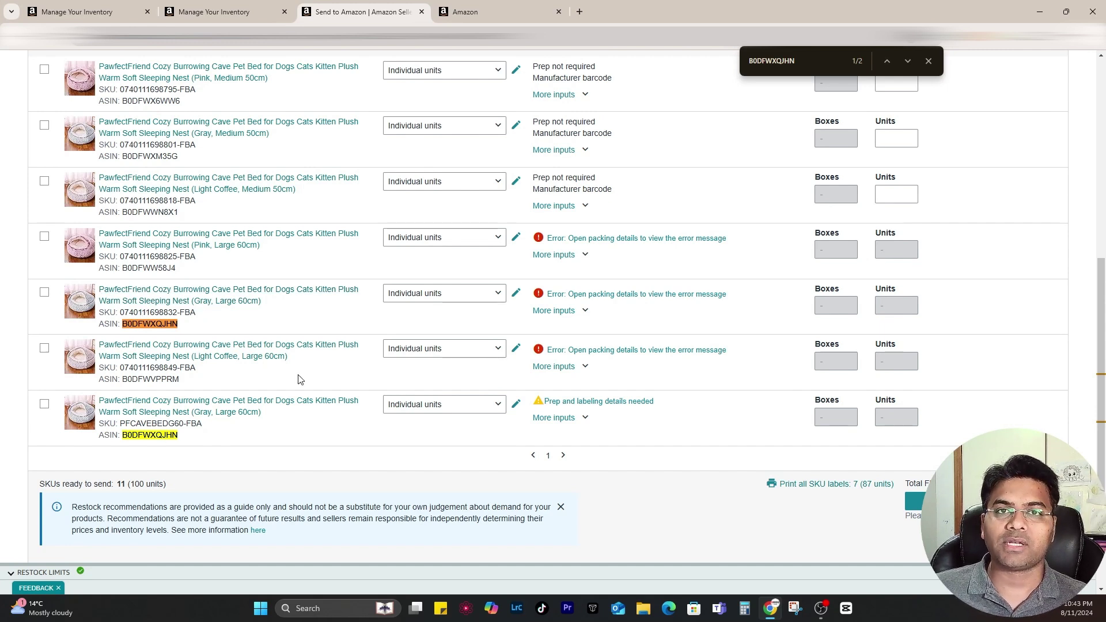
- Choose No prep needed as the prep category for PFCAVEBEDG60-FBA
click(564, 405)
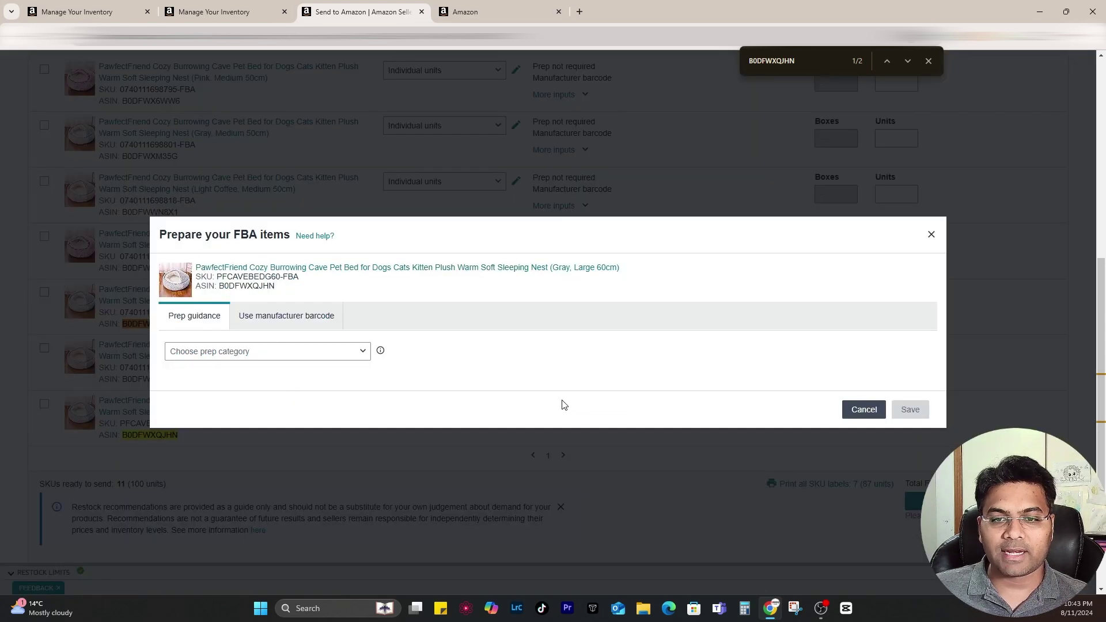
click(259, 350)
scroll(267, 360, down, 3)
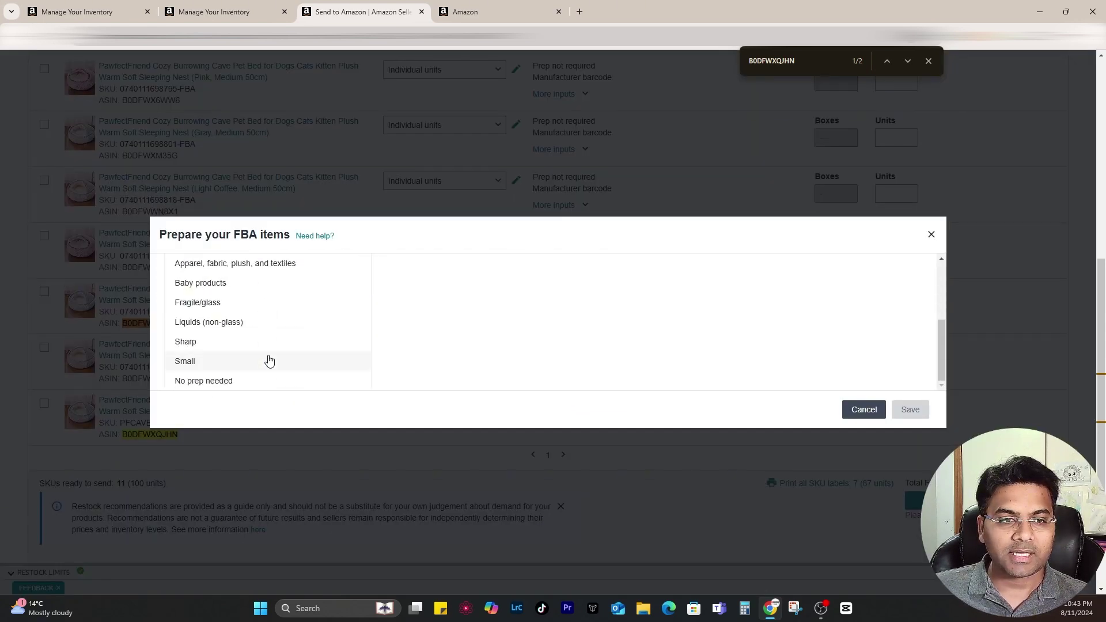
click(260, 374)
click(254, 351)
scroll(247, 322, down, 3)
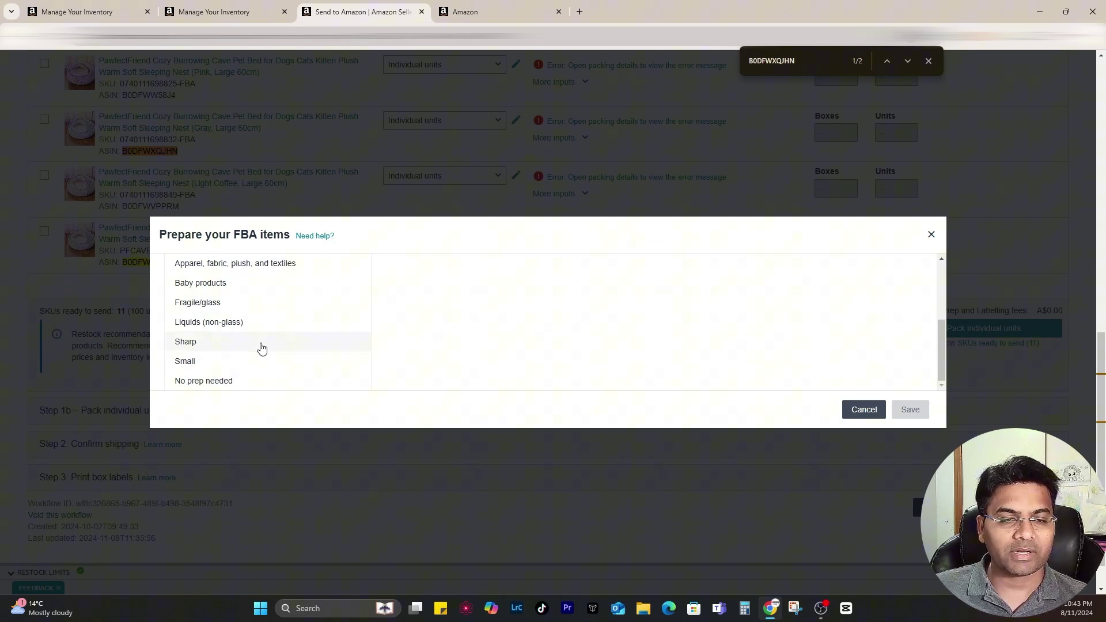
scroll(262, 348, up, 3)
scroll(266, 348, down, 3)
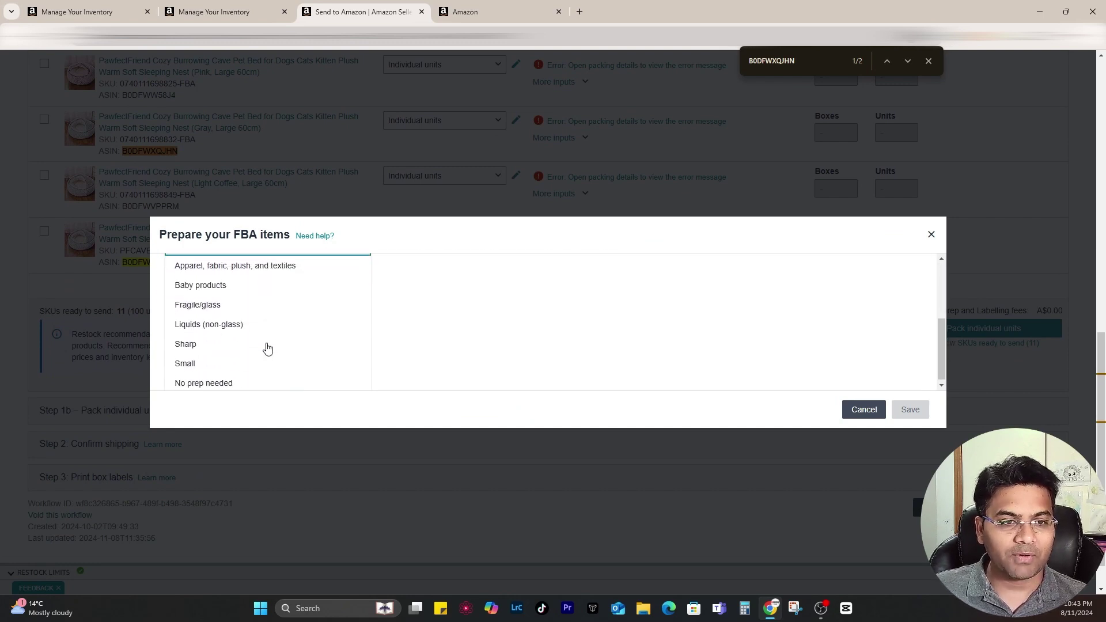
click(210, 386)
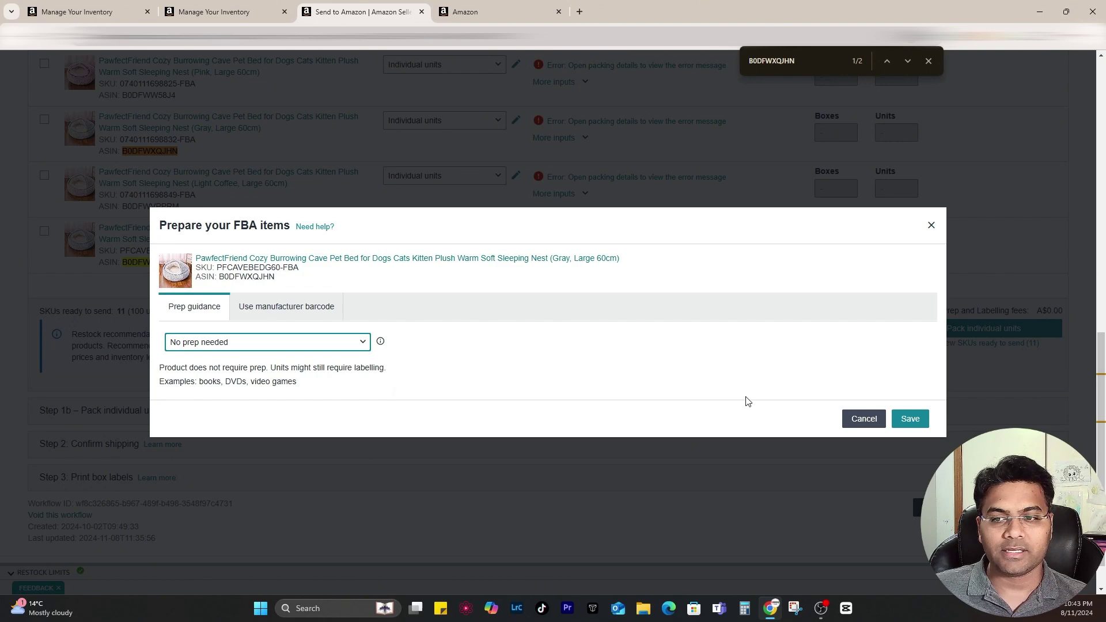
- Confirm the manufacturer barcode is ineligible and save the No prep needed choice
click(258, 312)
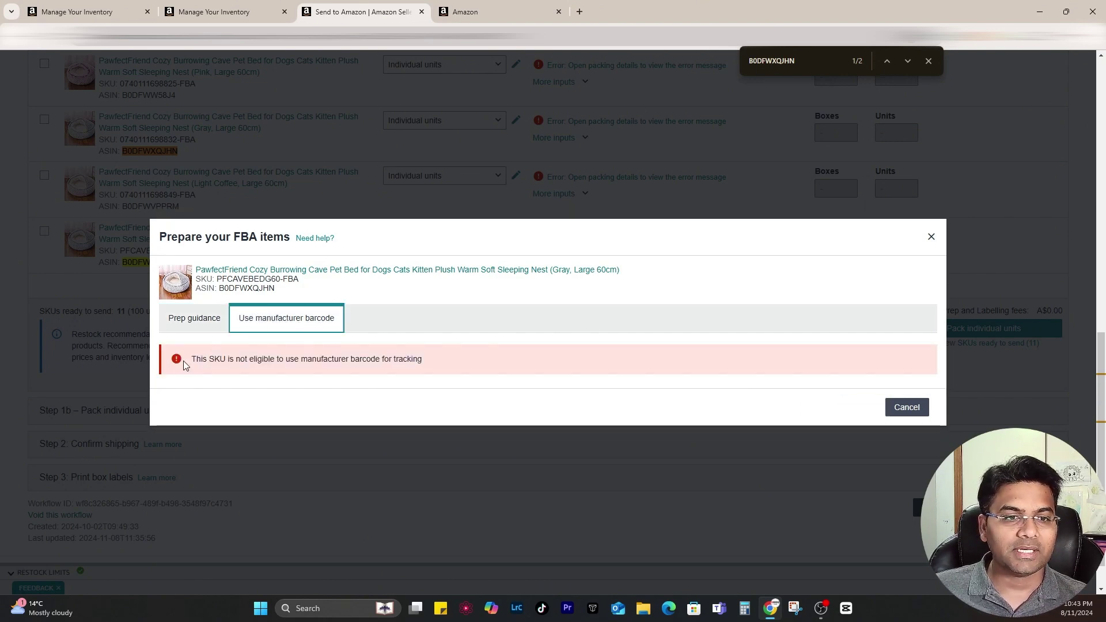
drag(192, 360, 435, 362)
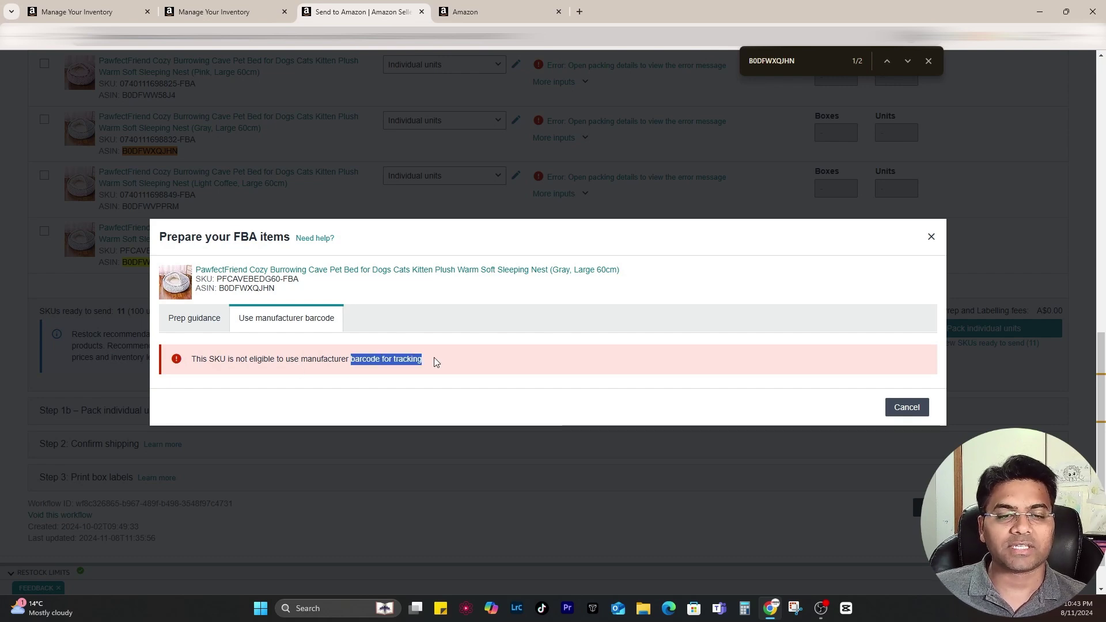
click(225, 316)
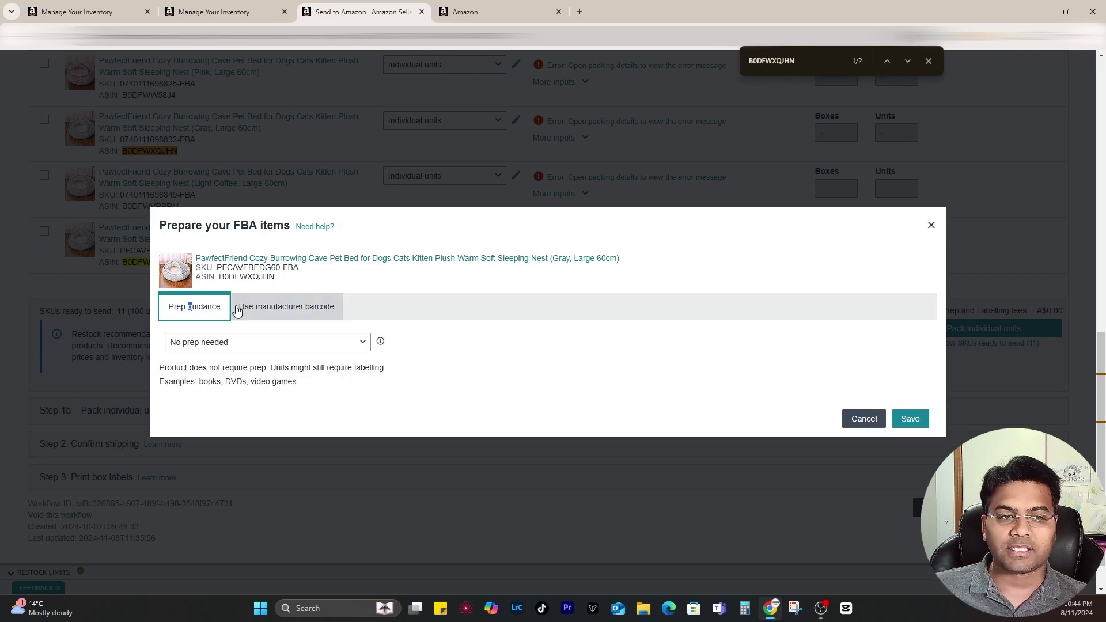
click(916, 418)
- Save the packing details with units labelled by the seller
drag(306, 328, 419, 327)
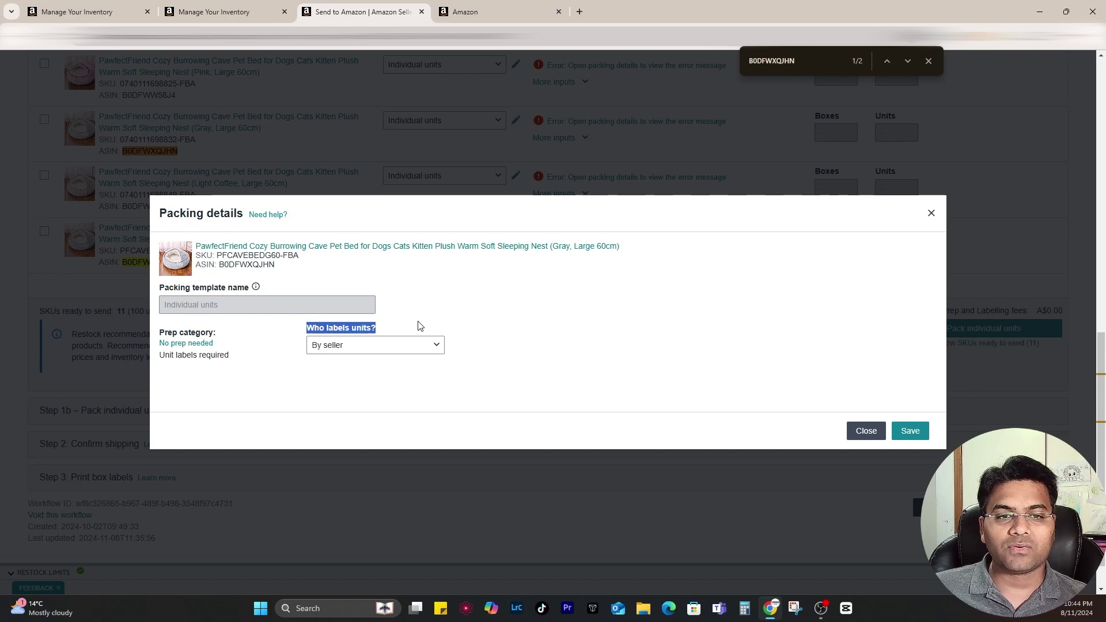
click(420, 326)
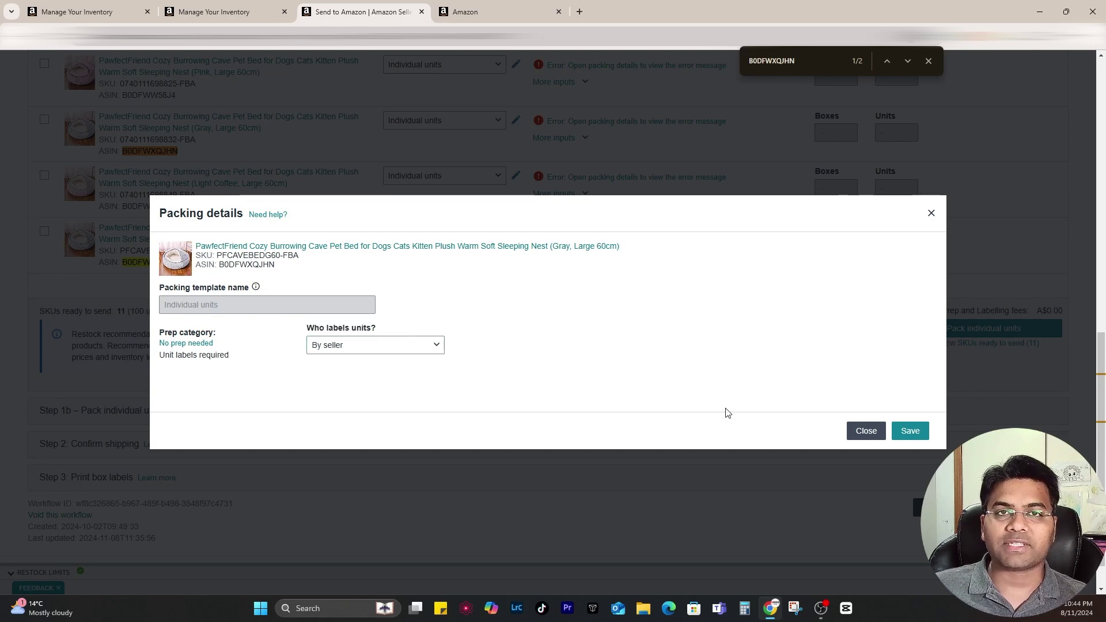
click(912, 434)
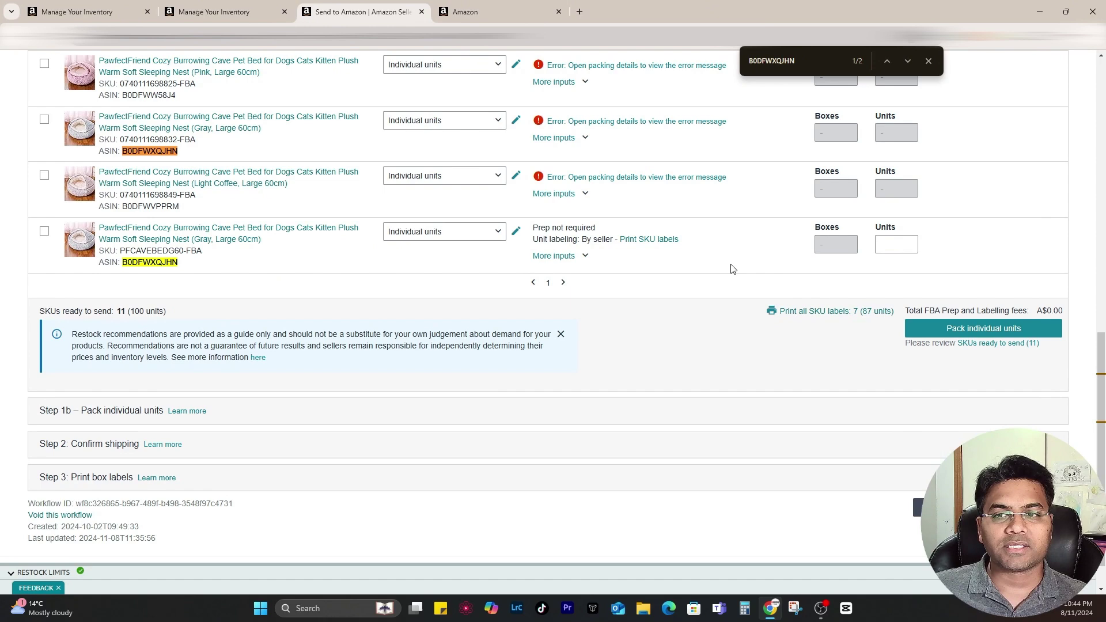
- Enter 1 unit for PFCAVEBEDG60-FBA and mark it Ready to pack
scroll(891, 294, up, 2)
drag(297, 355, 69, 341)
click(944, 353)
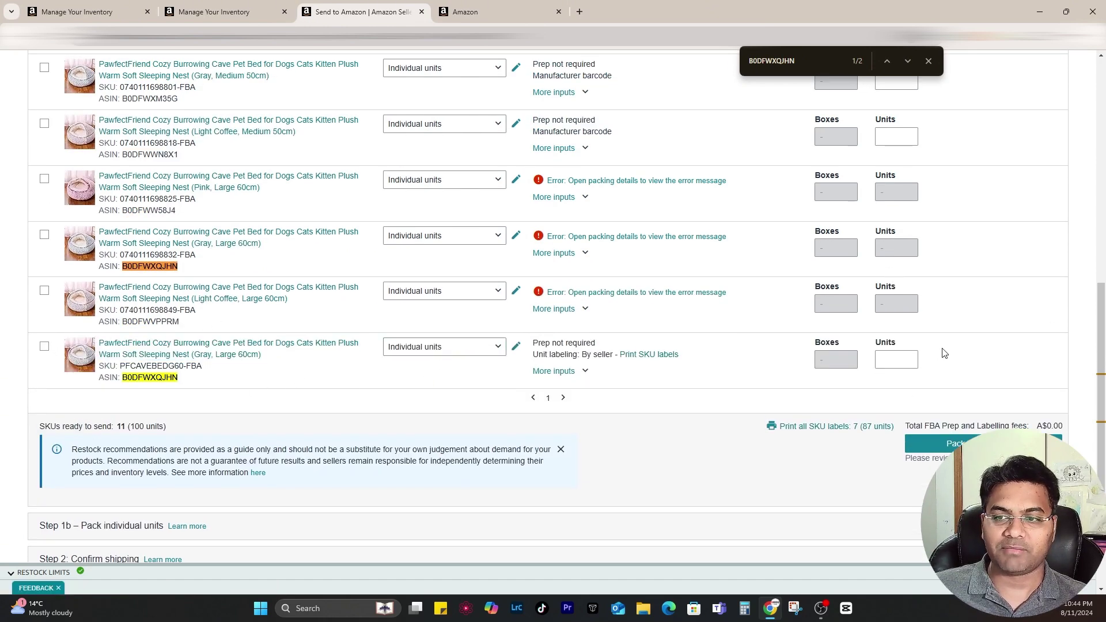
click(899, 358)
text(1)
click(893, 388)
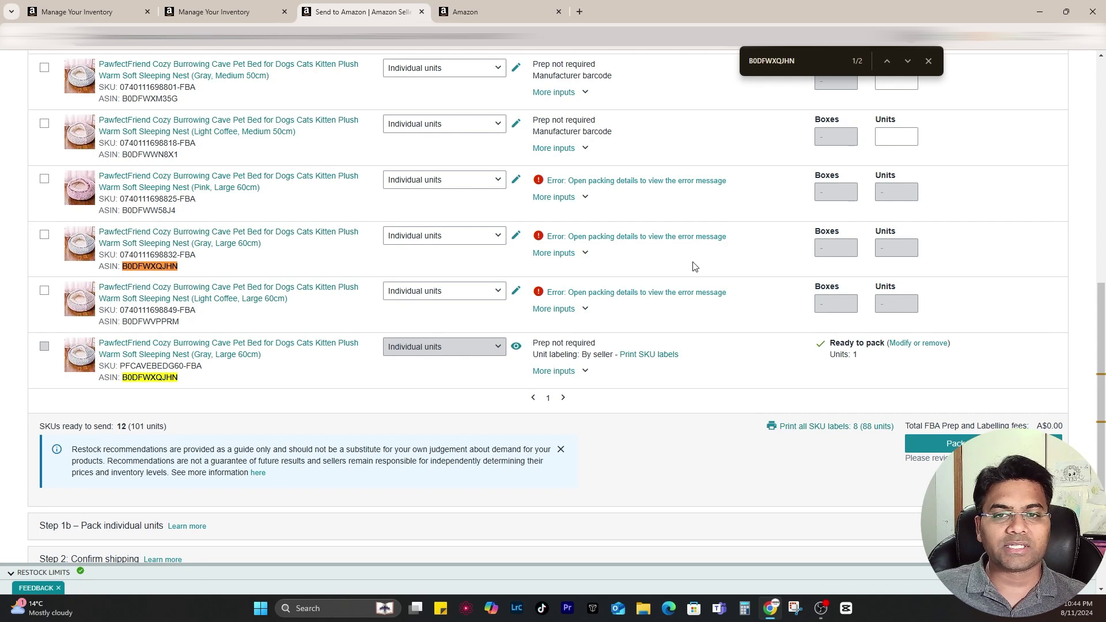
drag(730, 239, 538, 237)
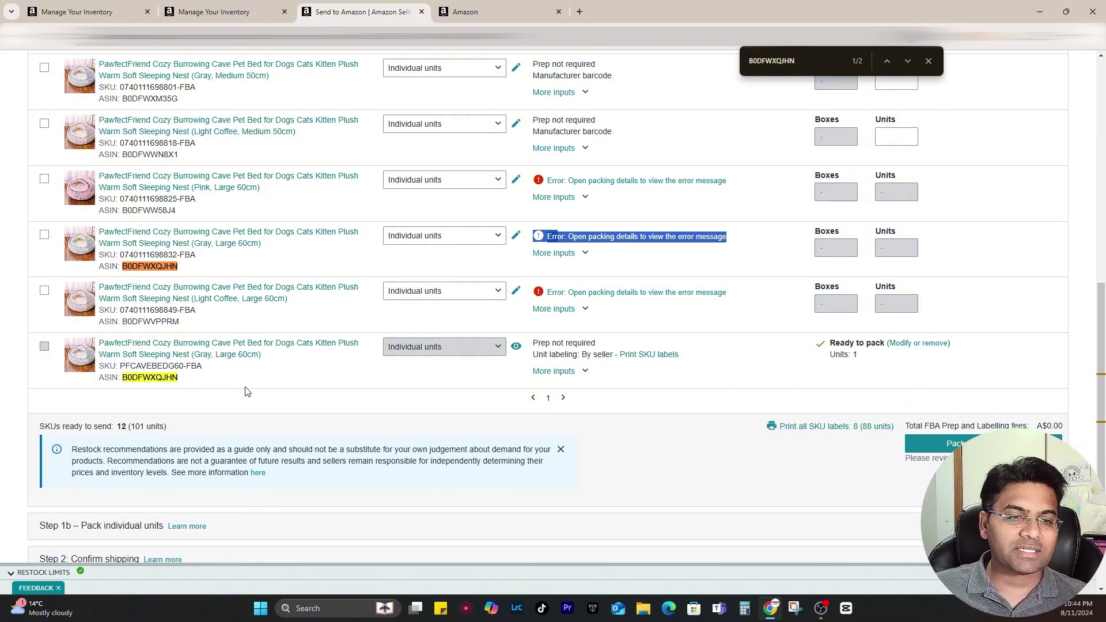
click(651, 264)
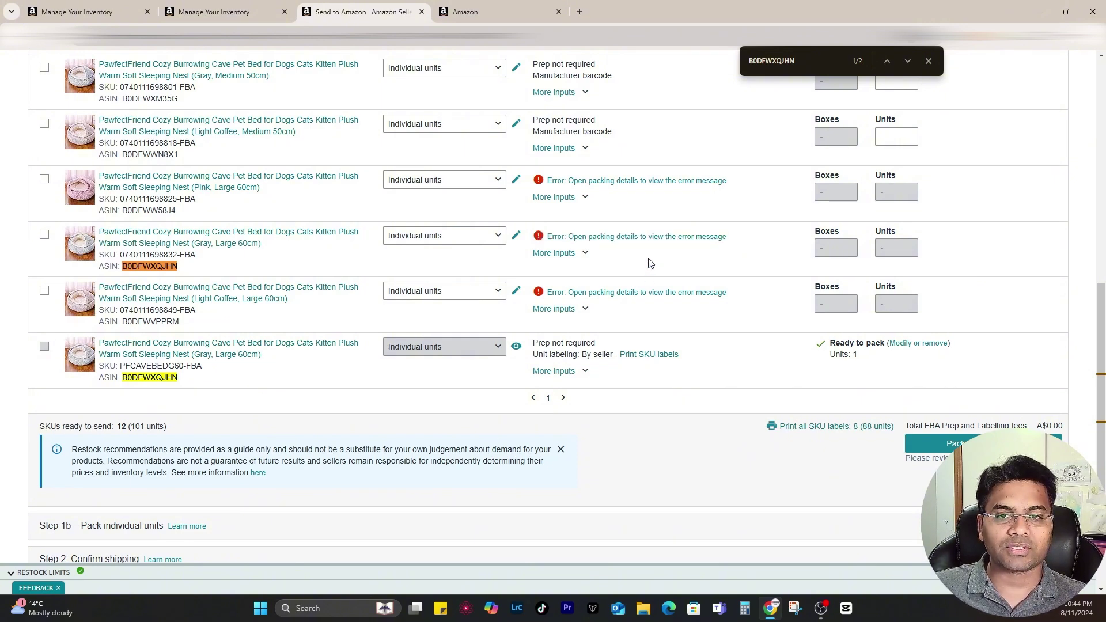
click(548, 238)
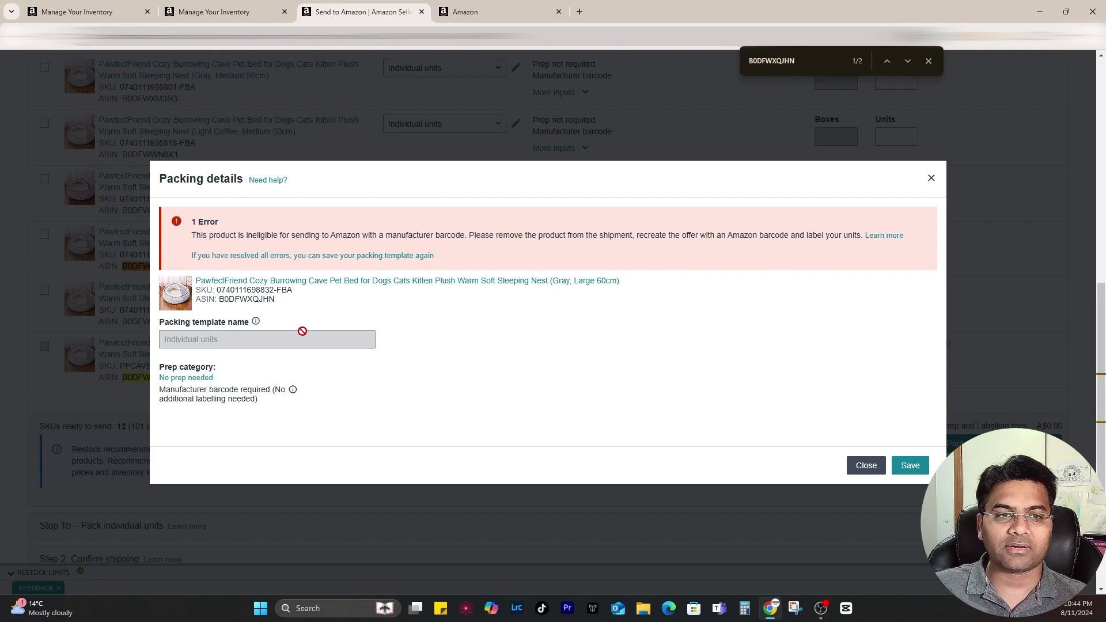
click(193, 377)
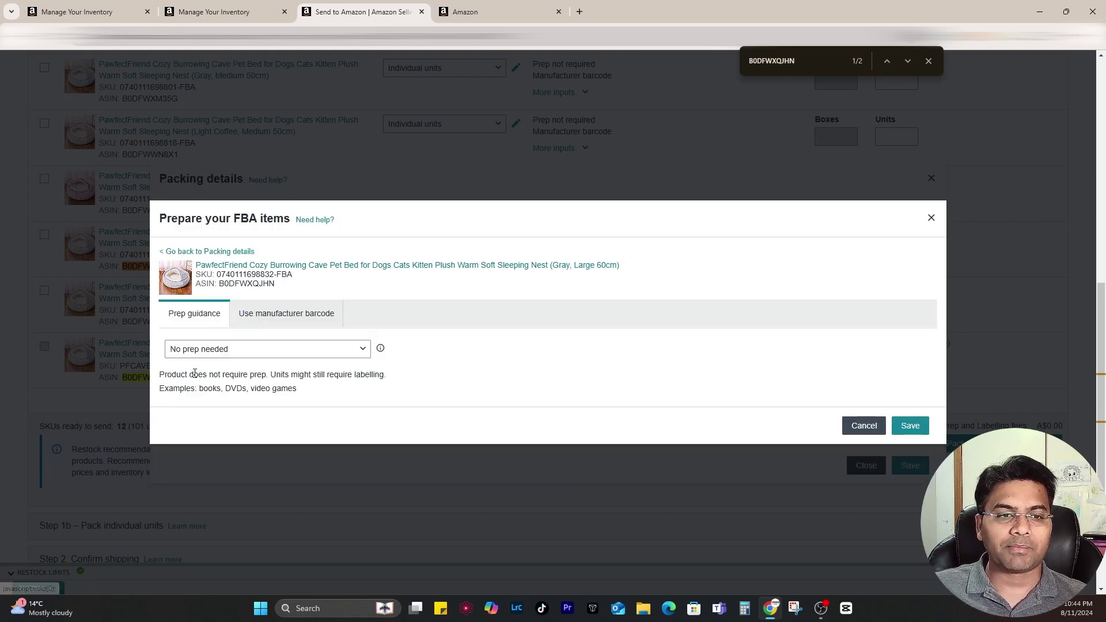
click(290, 318)
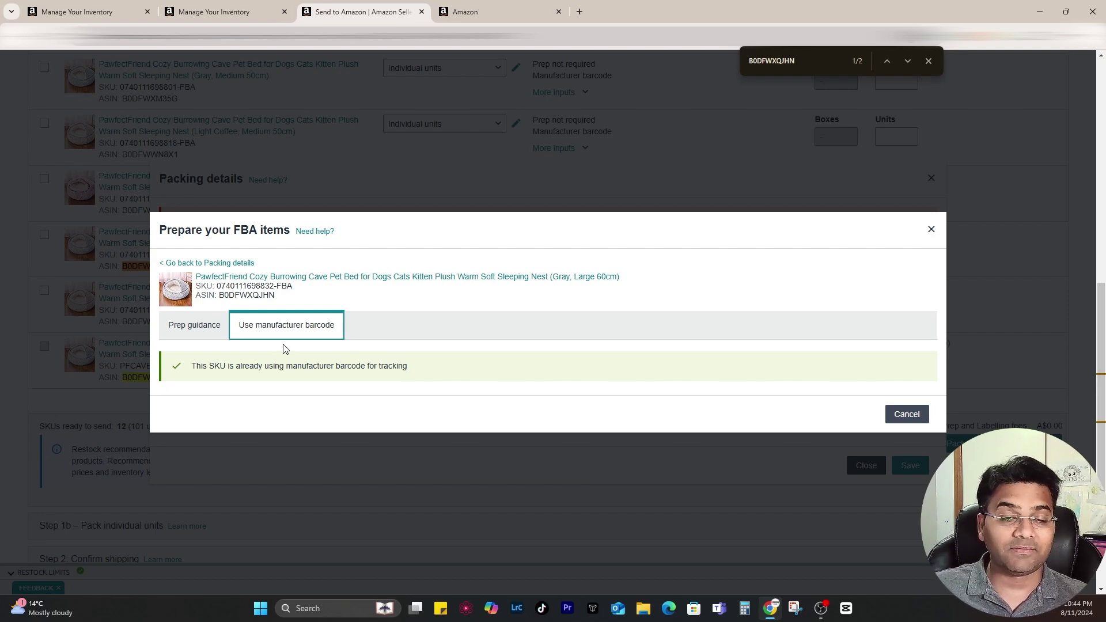
click(900, 415)
click(863, 468)
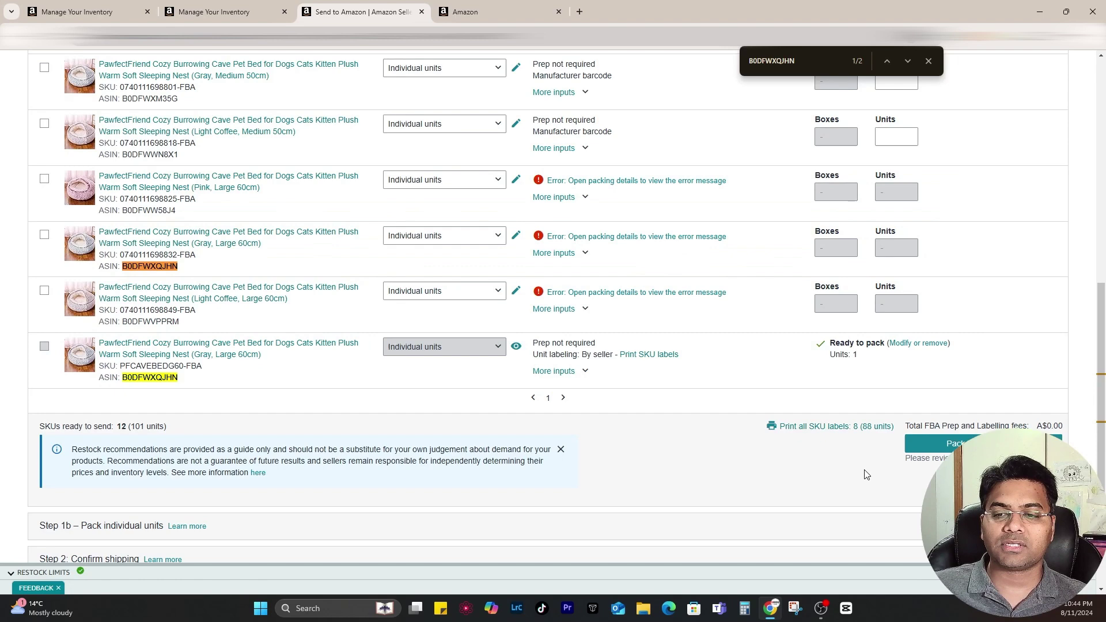
- Print one 100×25 mm thermal SKU label for PFCAVEBEDG60-FBA, then view the older SKU's packing error
click(644, 355)
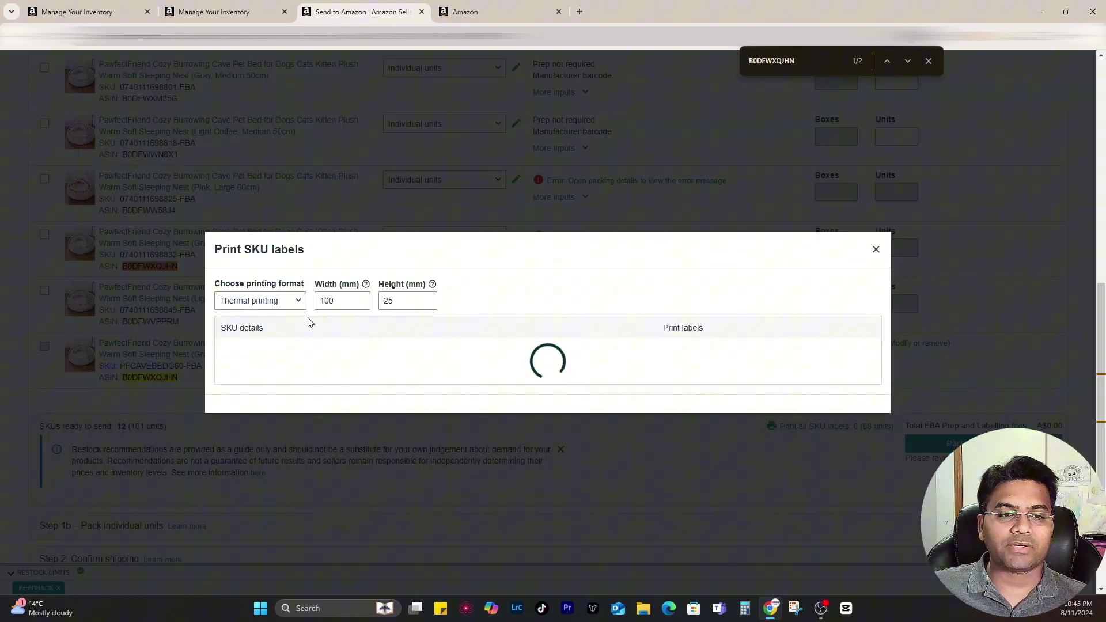
click(703, 350)
click(731, 352)
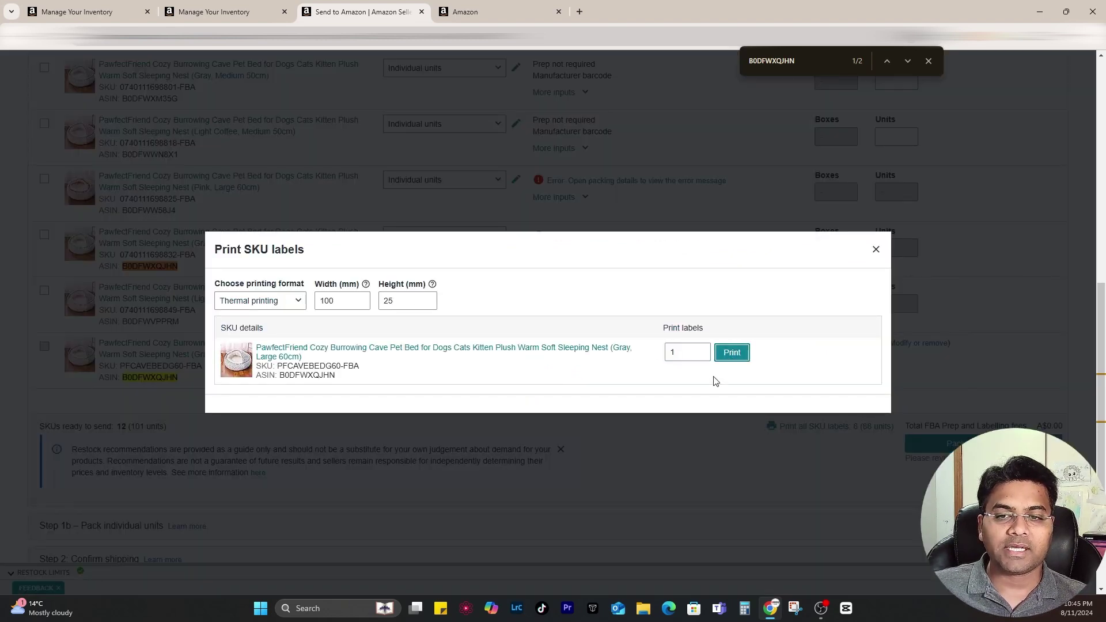
mouse_move(926, 72)
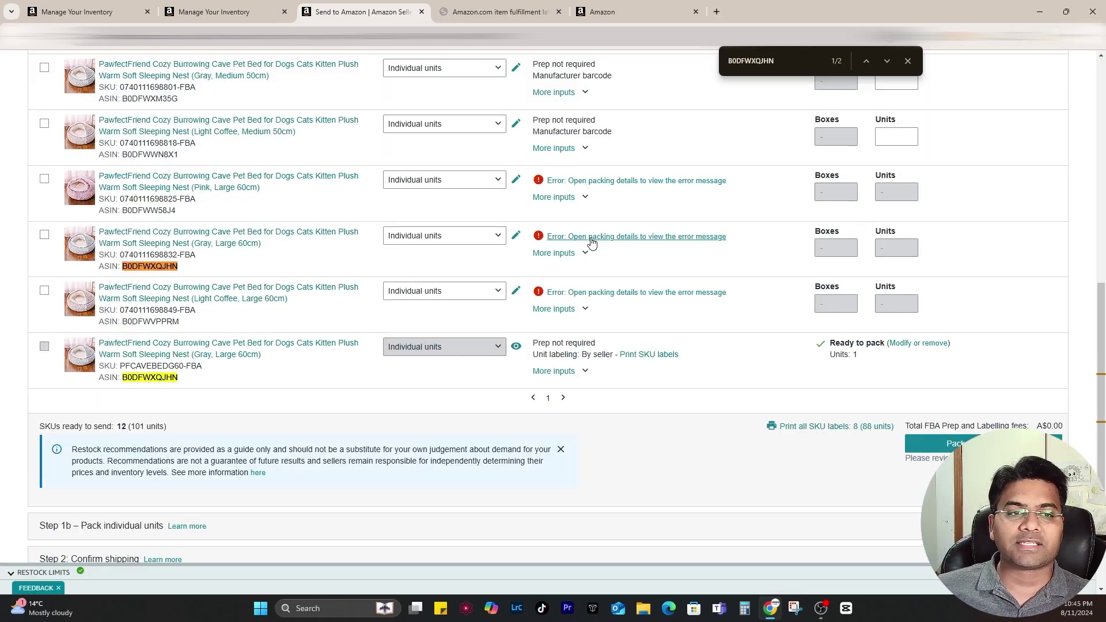
click(589, 237)
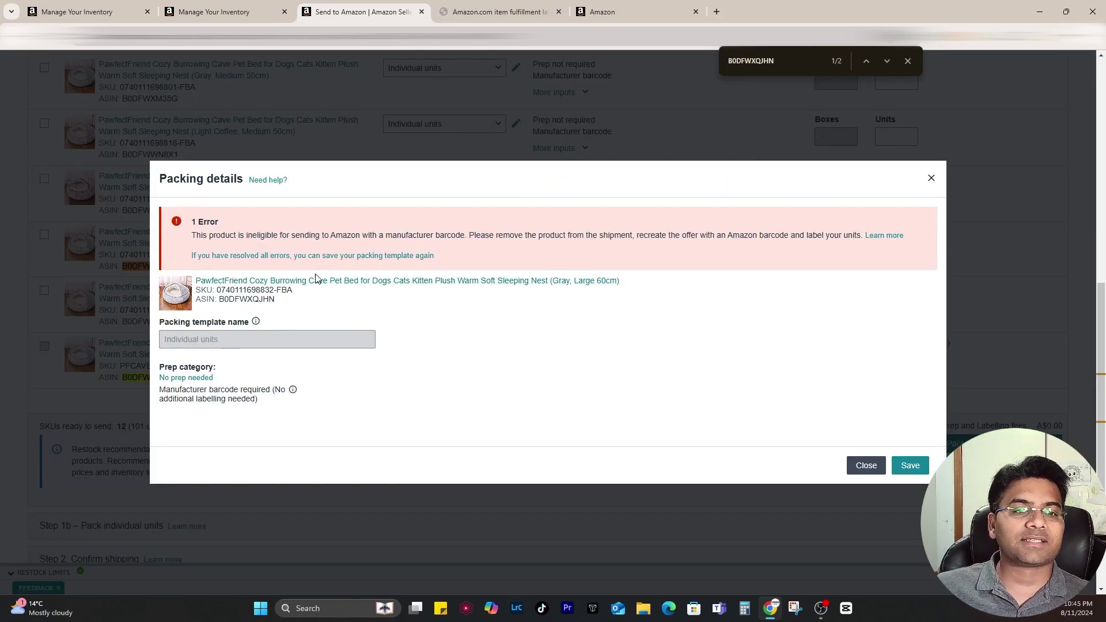
drag(182, 234, 291, 236)
click(318, 234)
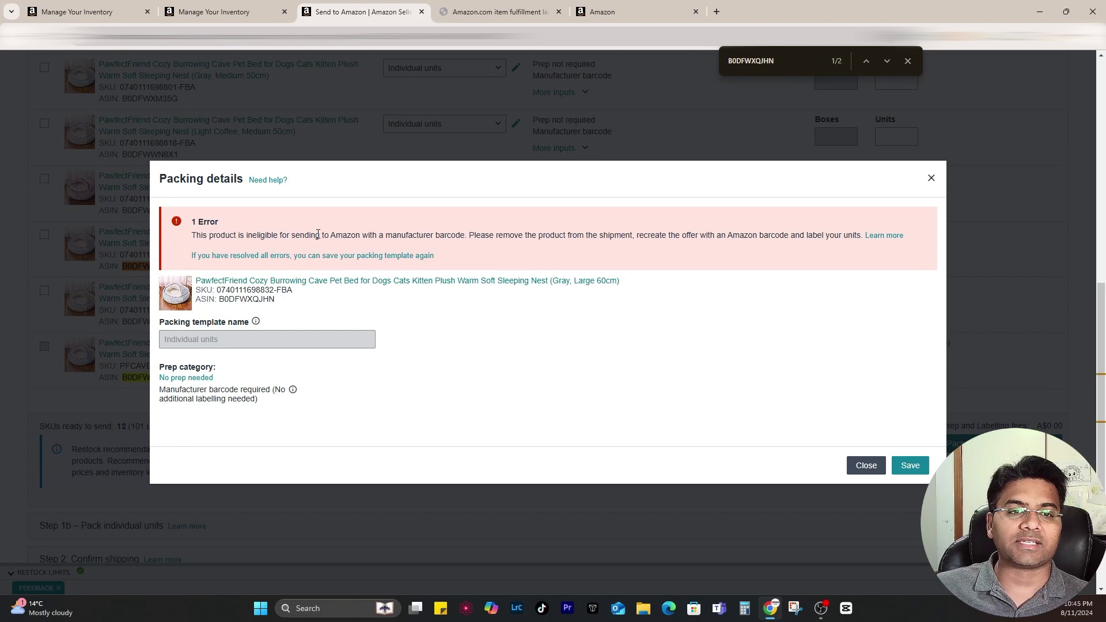